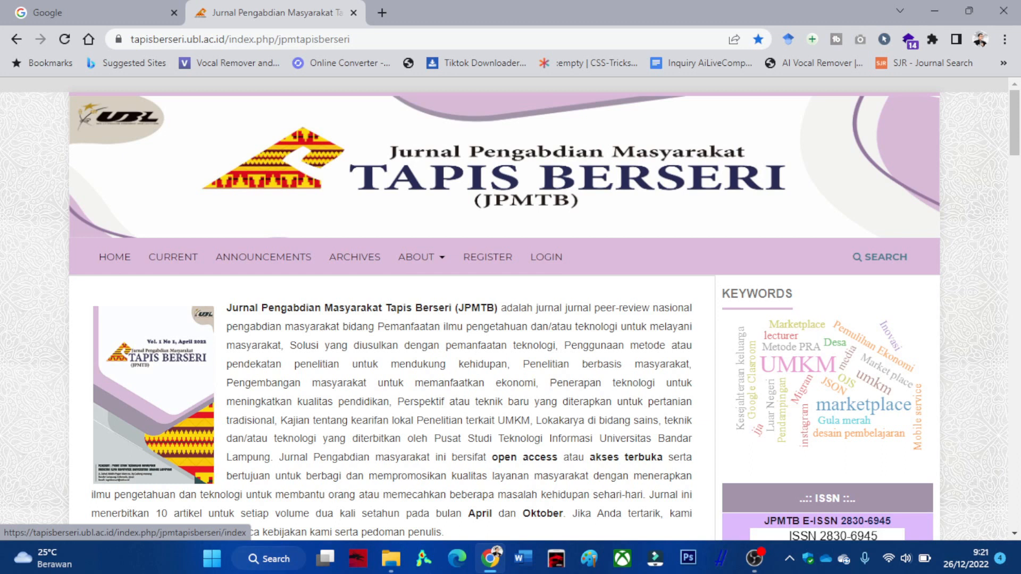
# Open ContohArtikel_JPM_TapisBerseri rev00.docx from the 17. OJS Tapis Berseri folder in Microsoft Word.
pyautogui.scroll(-10, 510, 309)
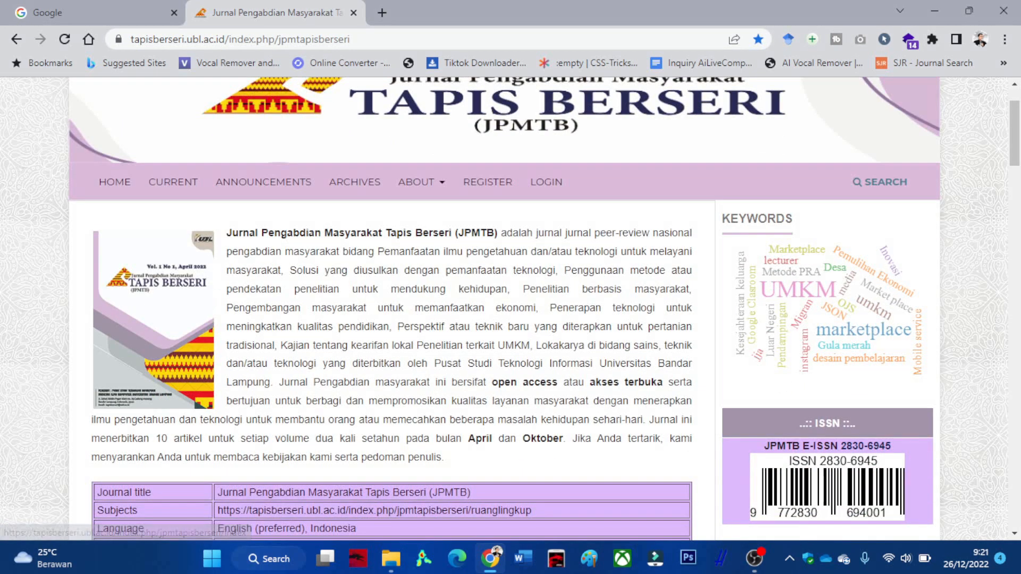
pyautogui.scroll(-3, 510, 308)
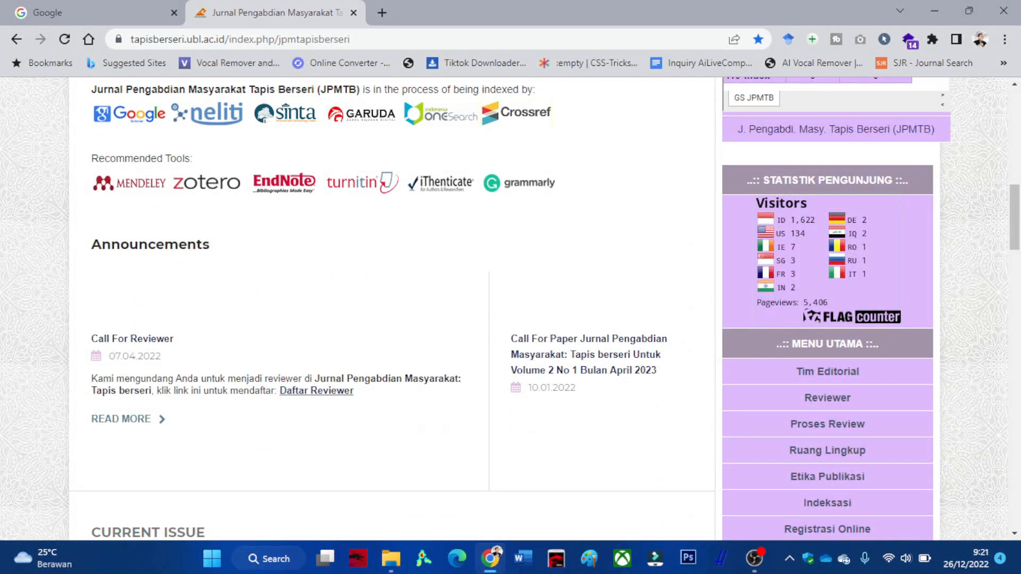
pyautogui.scroll(-3, 510, 308)
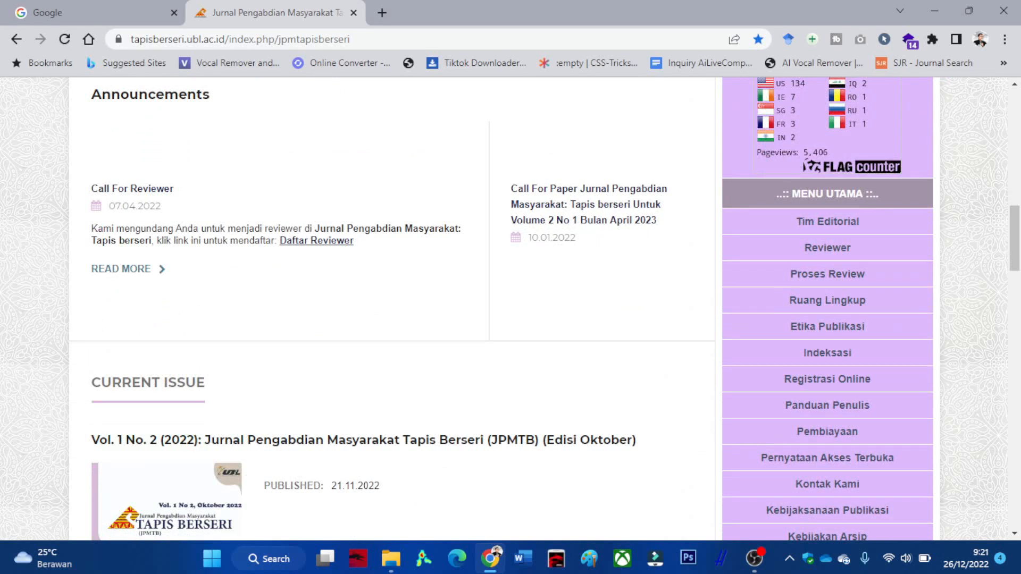
pyautogui.scroll(-3, 510, 308)
pyautogui.scroll(-4, 511, 309)
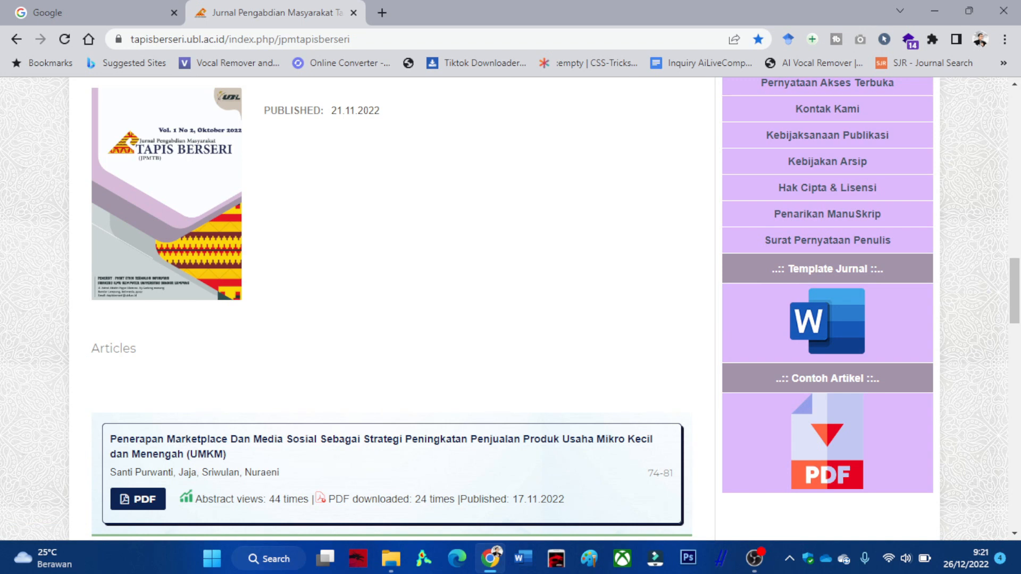
pyautogui.scroll(15, 392, 308)
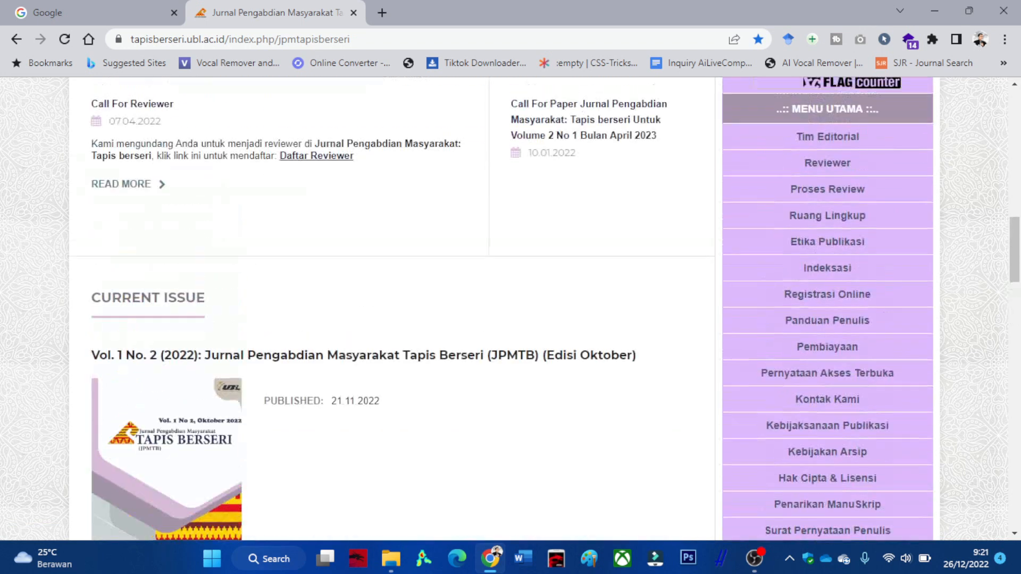
pyautogui.scroll(6, 505, 308)
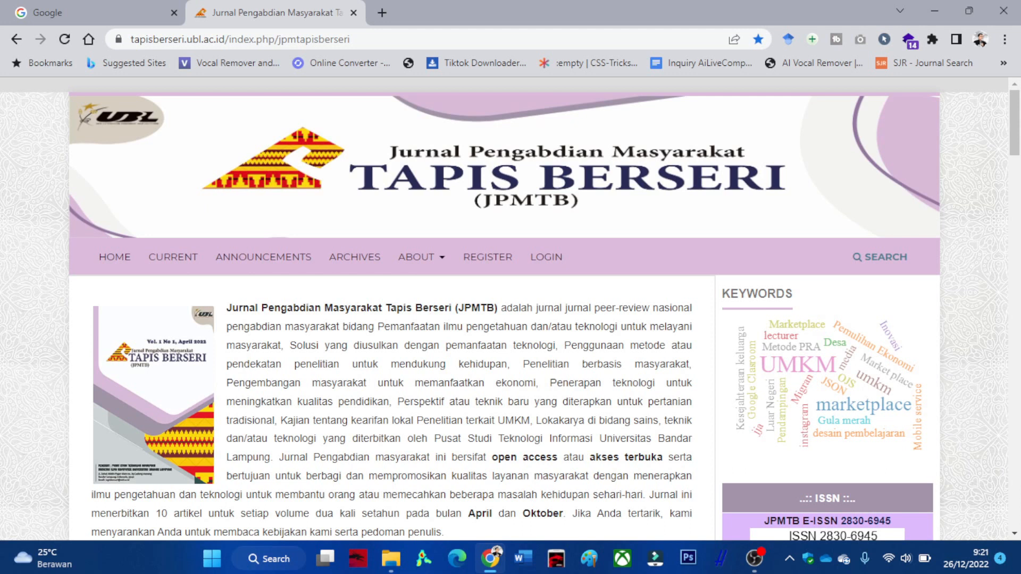
pyautogui.click(390, 558)
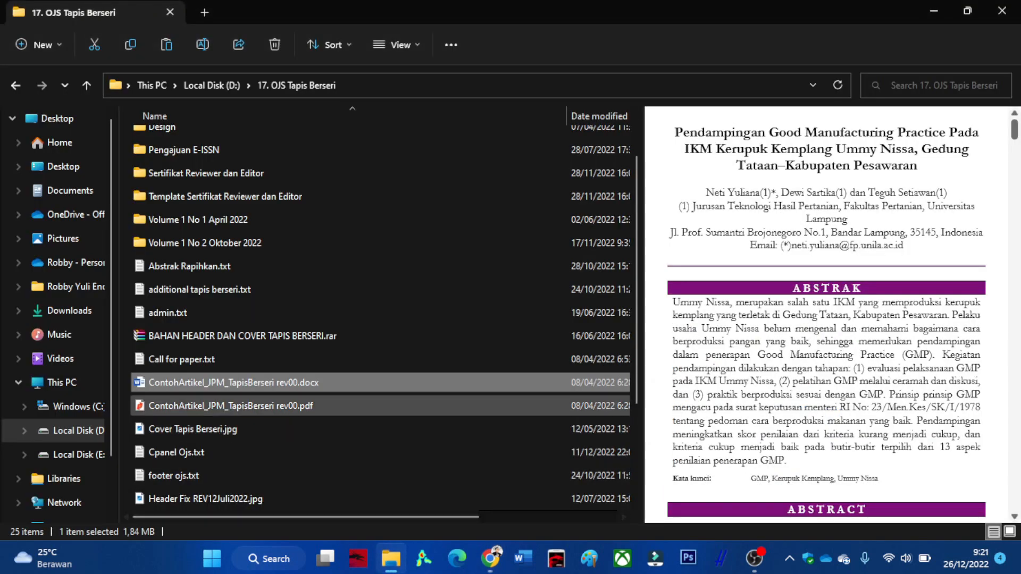
pyautogui.press('Return')
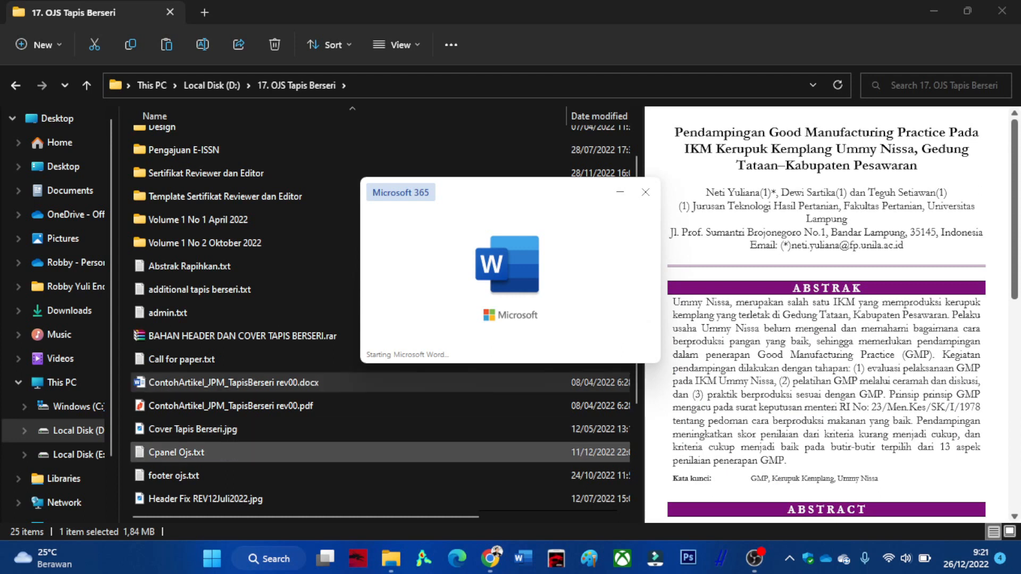
pyautogui.moveTo(490, 558)
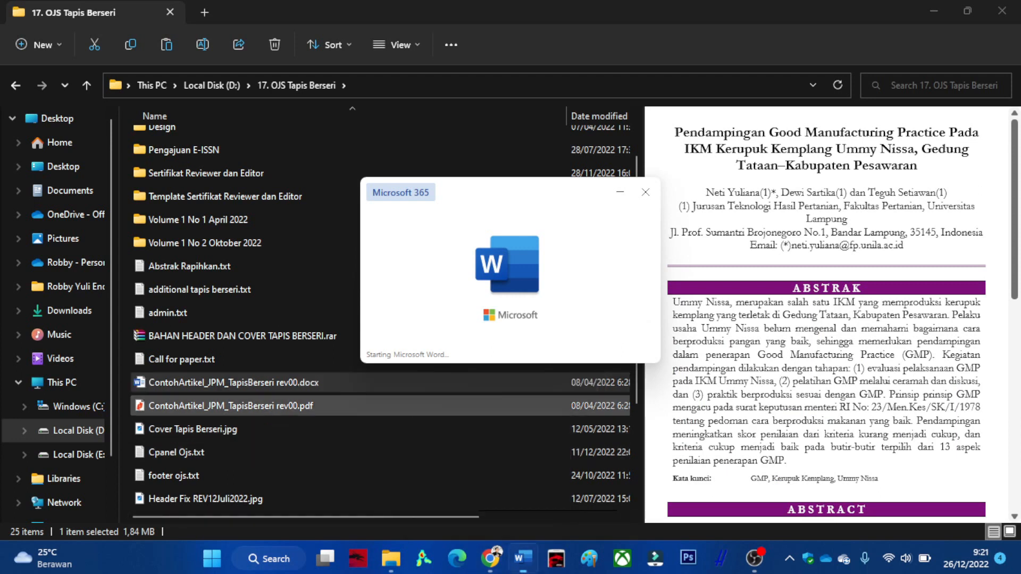
# Scroll through the sample article's layout in Word, then go back to the JPMTB homepage in Chrome.
pyautogui.scroll(-10, 513, 338)
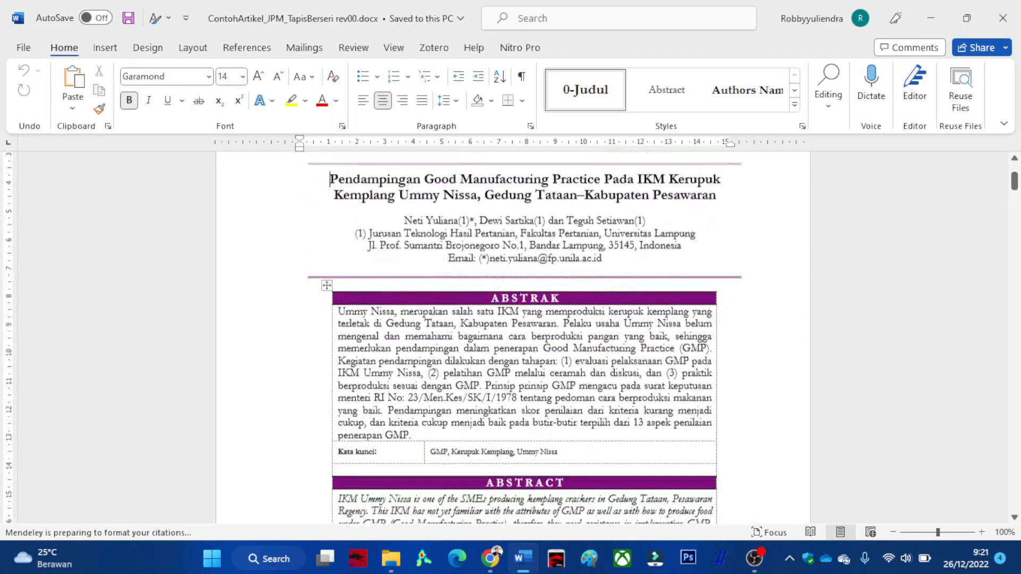
pyautogui.scroll(3, 512, 339)
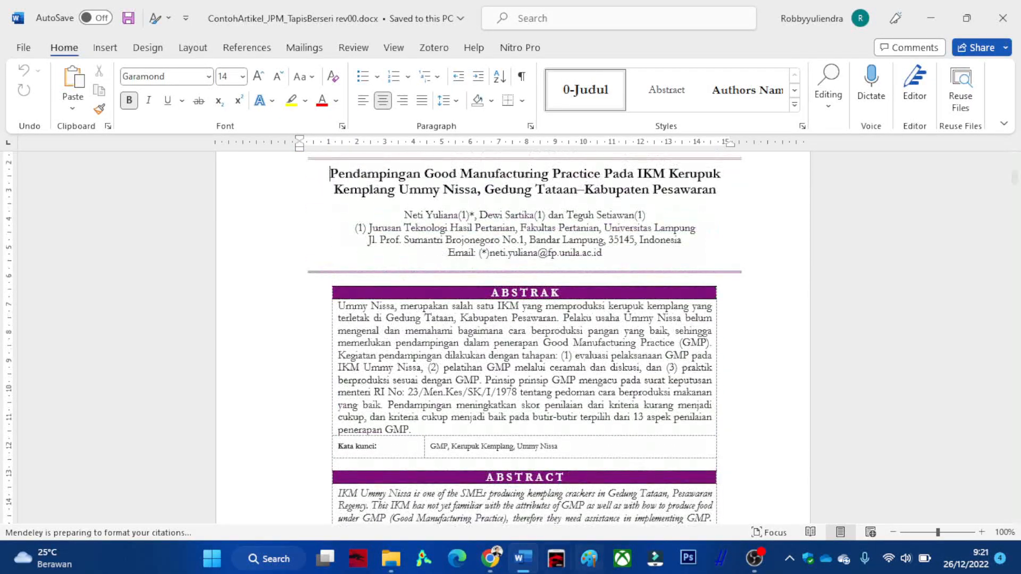
pyautogui.click(490, 558)
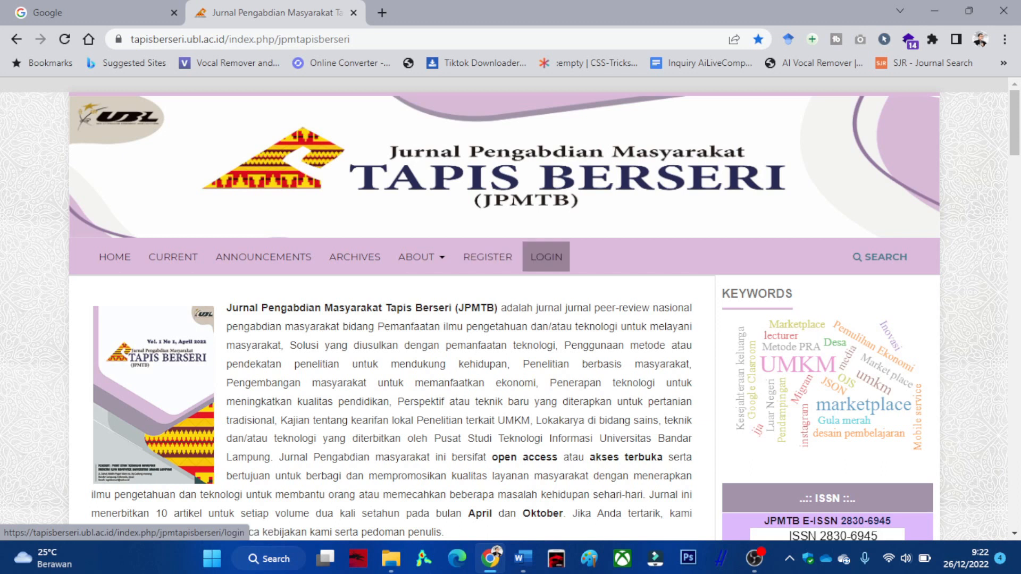
# Open the registration form and fill Given Name from the saved autofill suggestion.
pyautogui.click(487, 256)
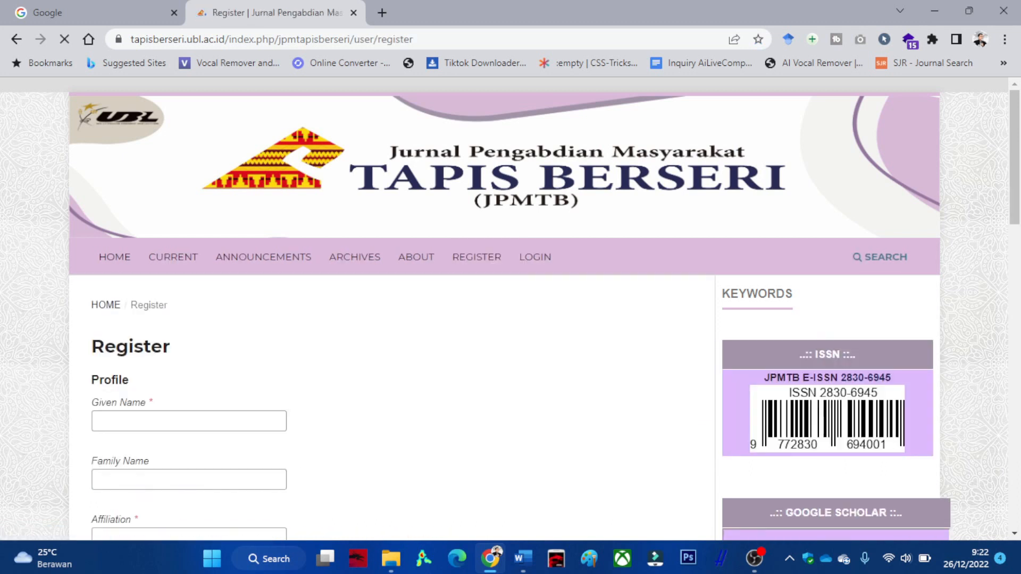
pyautogui.scroll(-2, 480, 266)
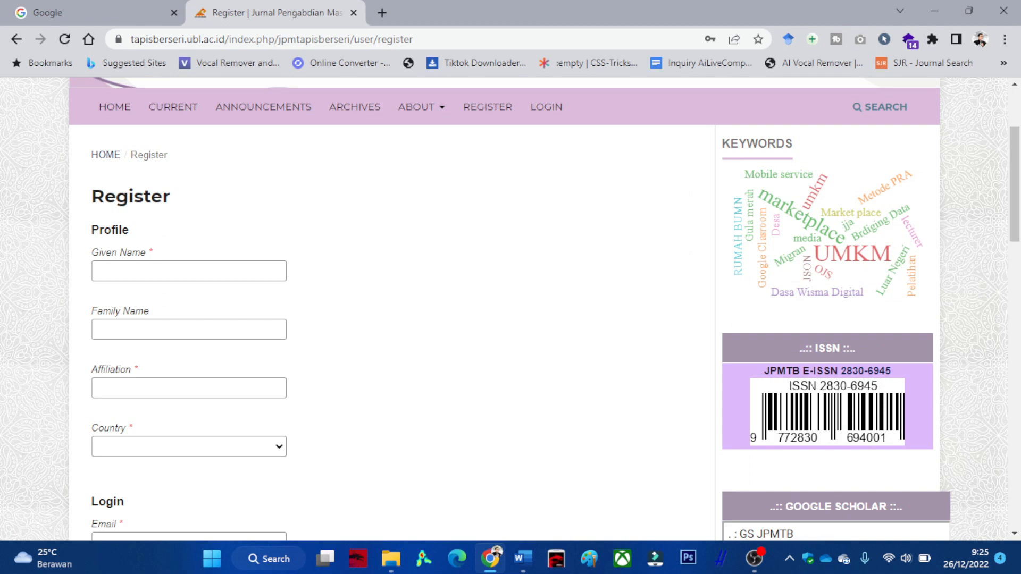
pyautogui.click(153, 271)
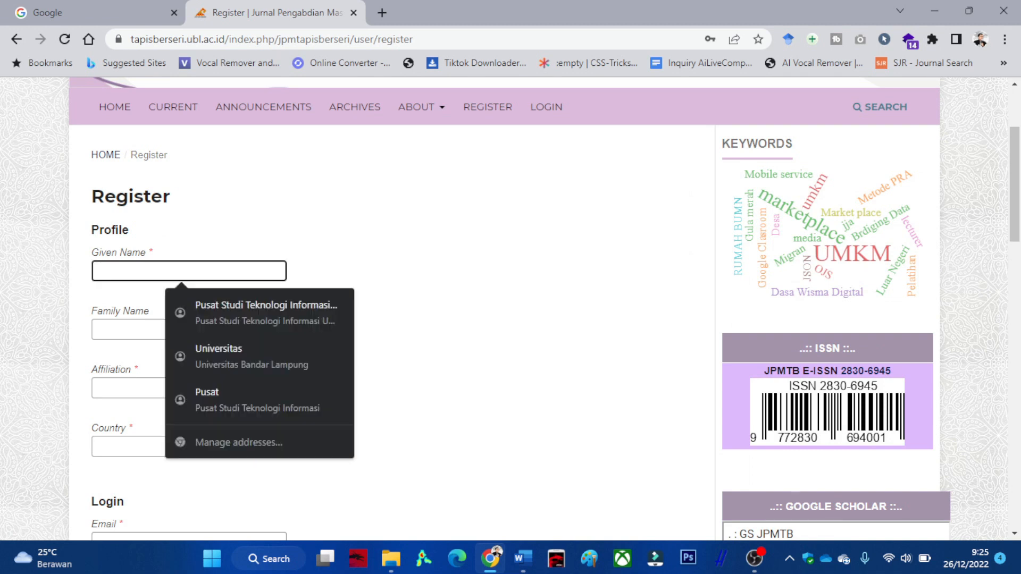
pyautogui.write('M')
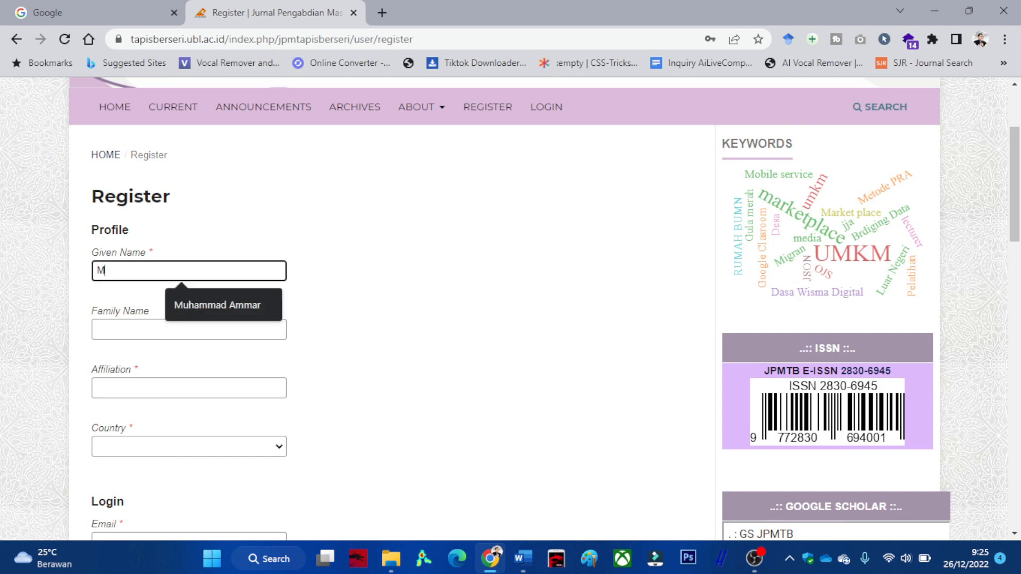
pyautogui.press('Down')
pyautogui.press('Return')
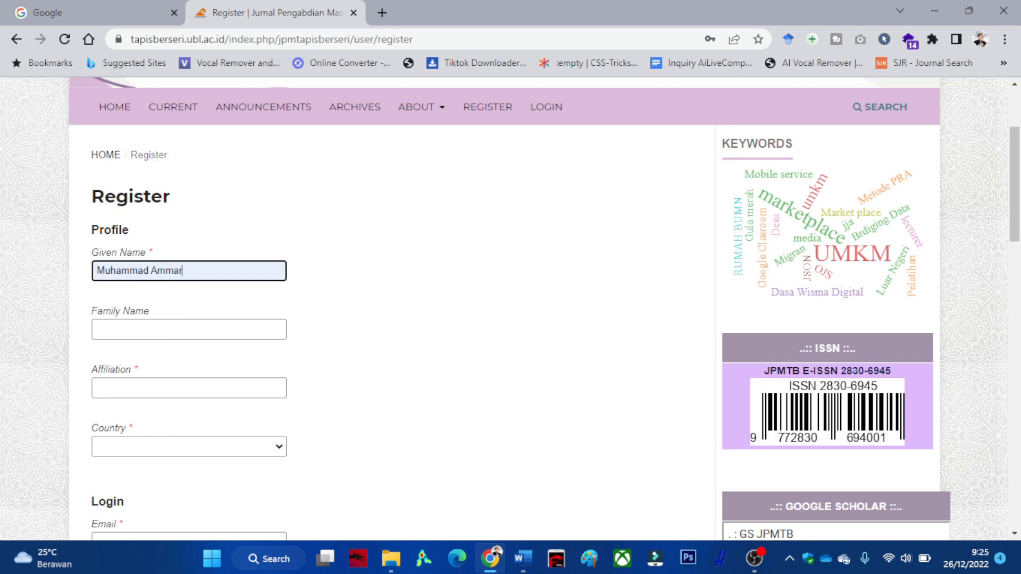
# Autofill the family name and Universitas Bandar Lampung affiliation, and choose Indonesia as country.
pyautogui.click(181, 330)
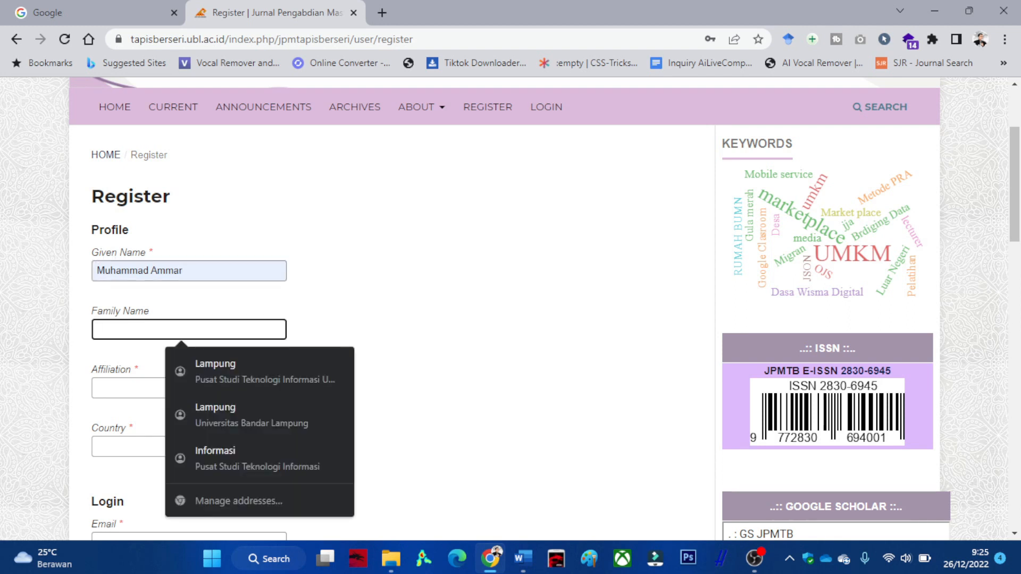
pyautogui.write('Razqa')
pyautogui.press('Down')
pyautogui.press('Return')
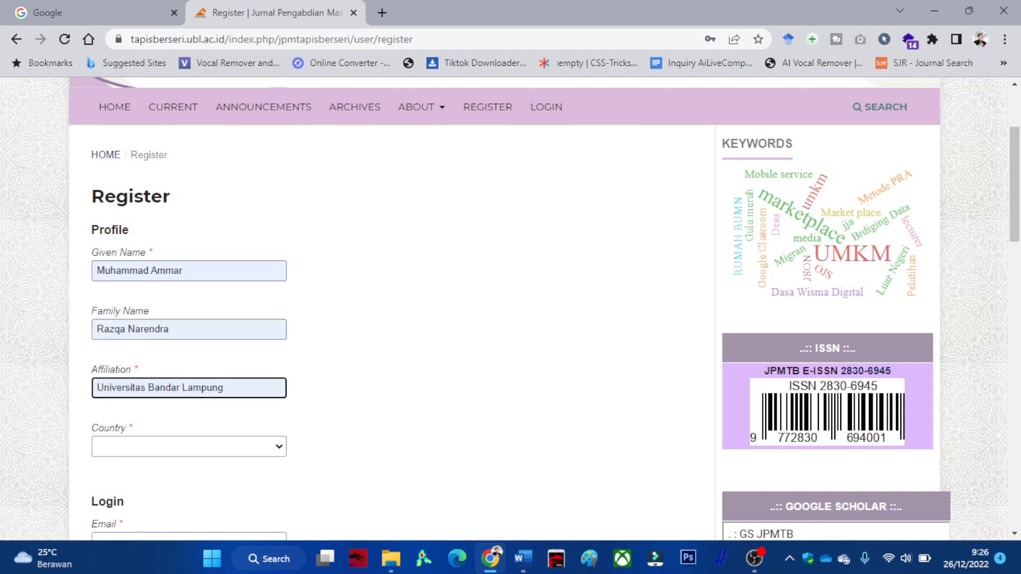
pyautogui.scroll(-3, 504, 308)
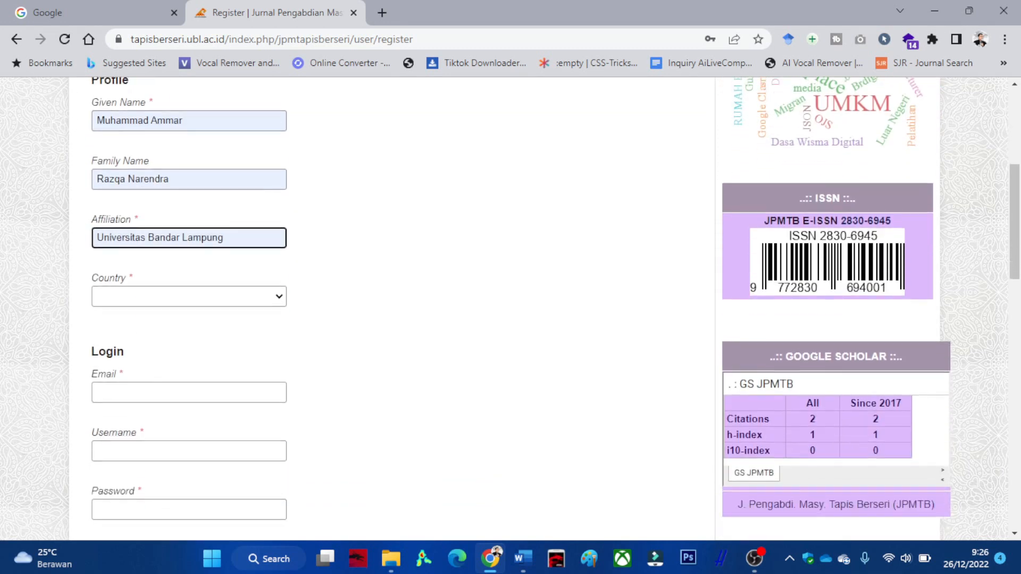
pyautogui.click(189, 297)
pyautogui.press('i')
pyautogui.press('i')
pyautogui.press('i')
pyautogui.press('i')
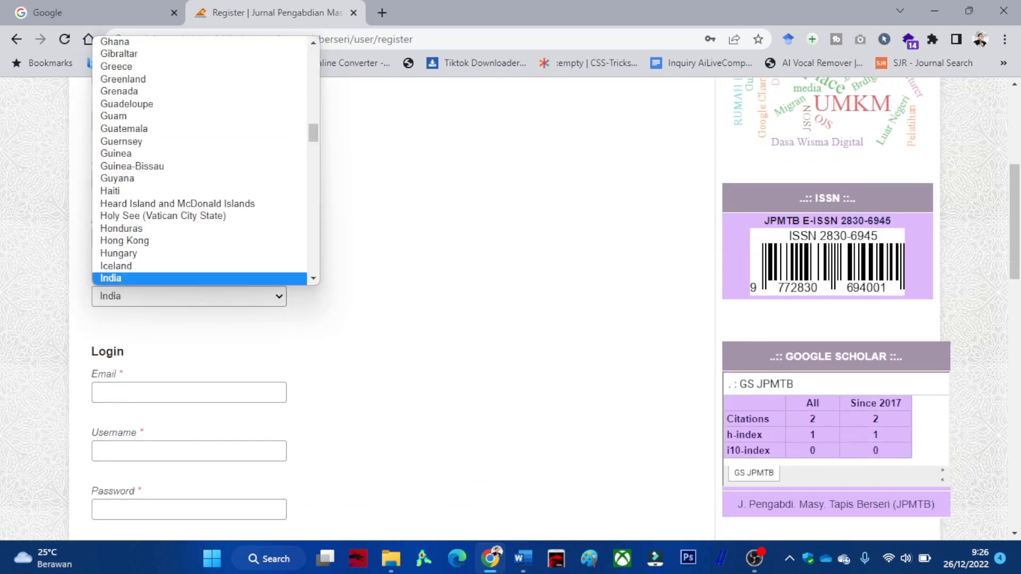
pyautogui.click(189, 266)
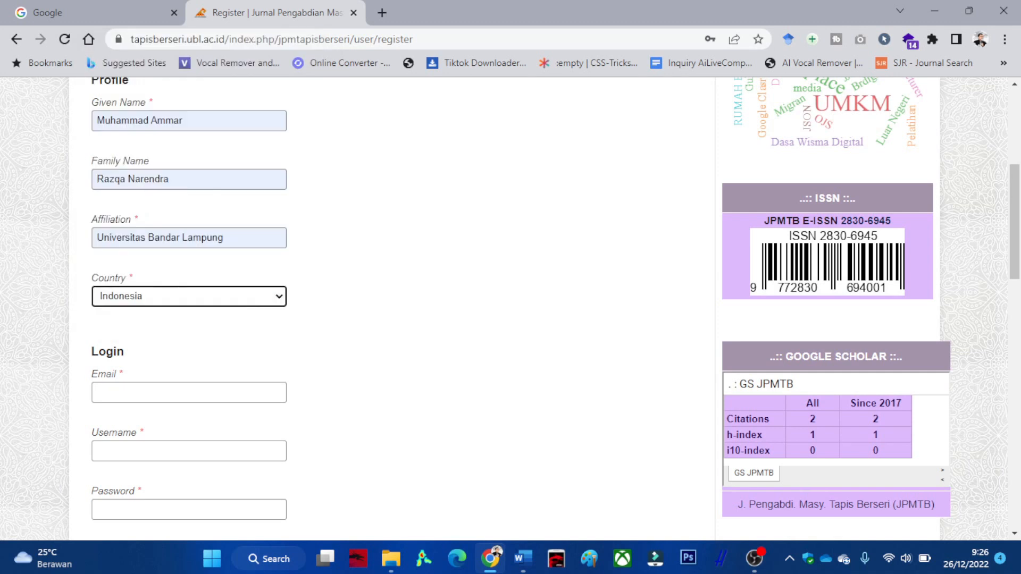
# Fill in the author's e-mail address from the saved autofill suggestion.
pyautogui.click(189, 392)
pyautogui.write('m')
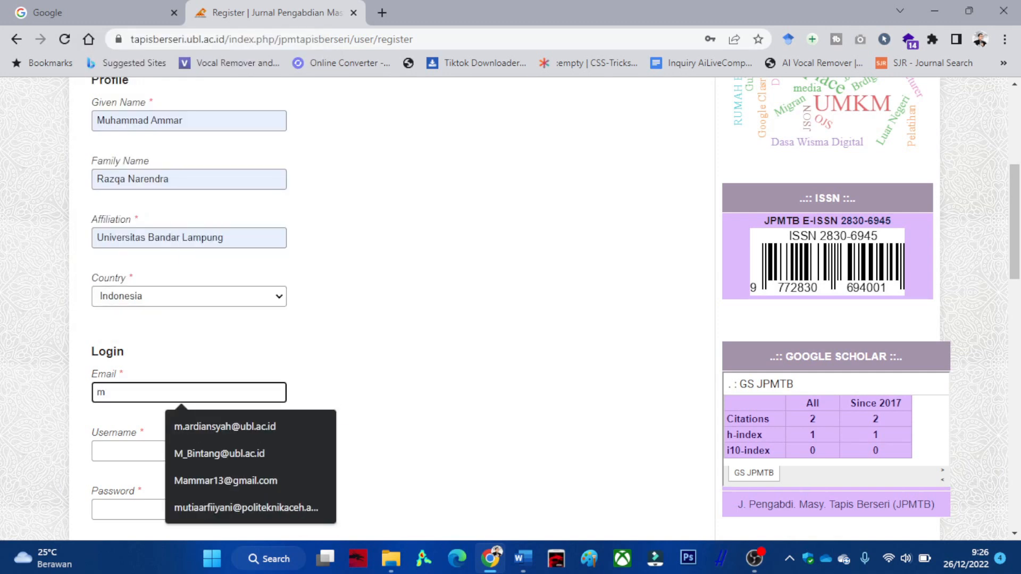
pyautogui.press('Down')
pyautogui.press('Down')
pyautogui.press('Down')
pyautogui.press('Return')
pyautogui.scroll(-1, 510, 308)
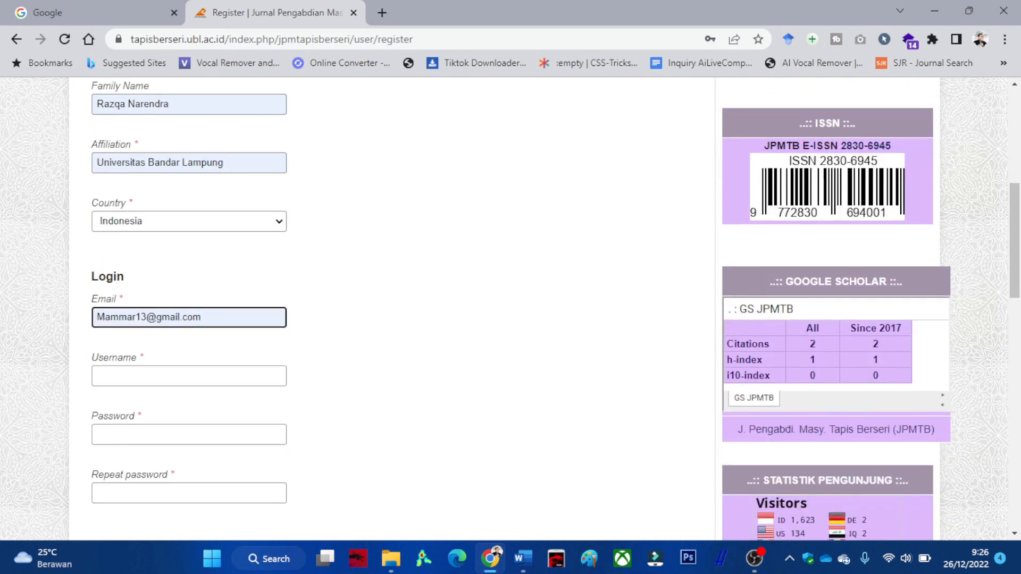
pyautogui.click(189, 376)
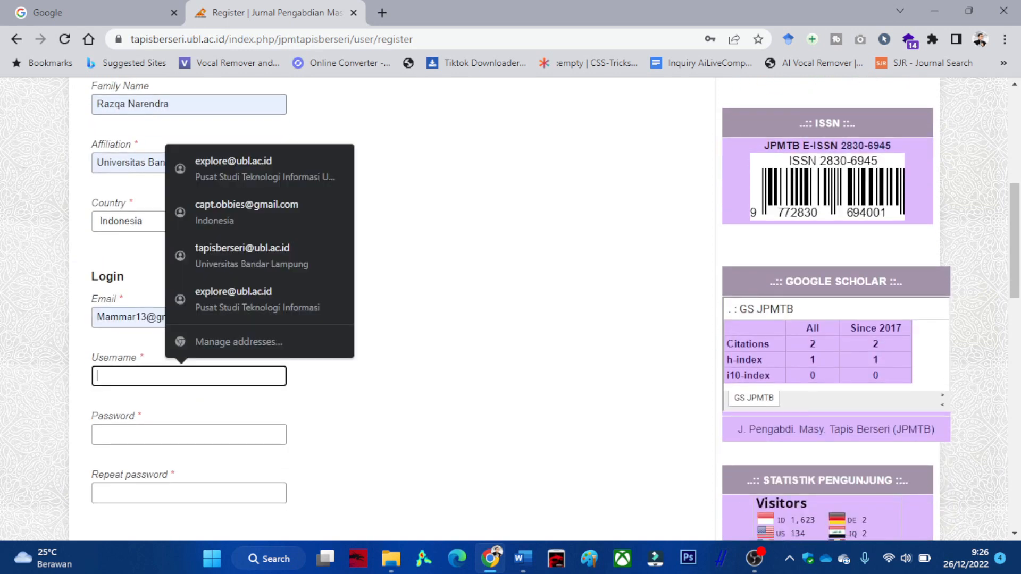
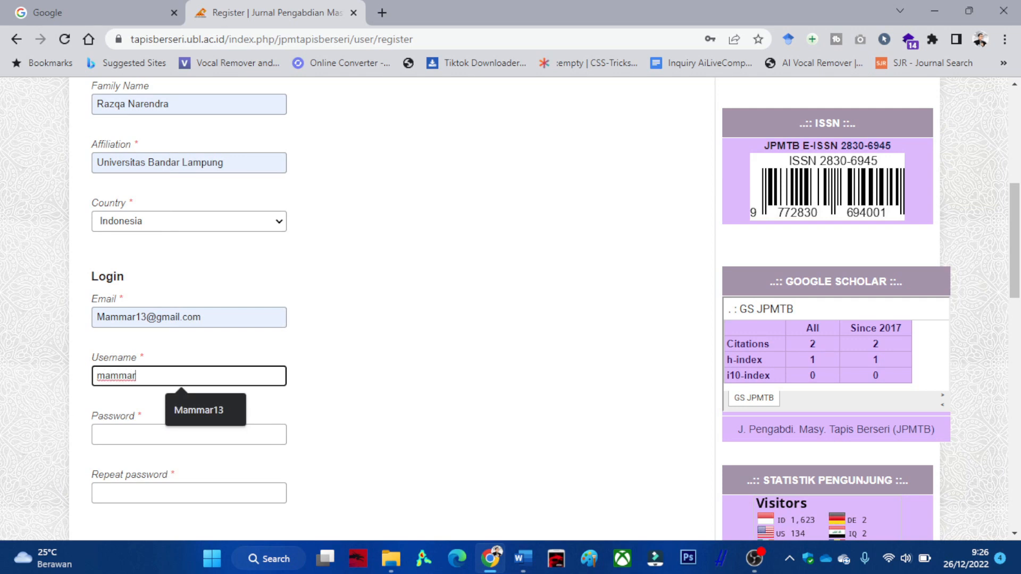
# Enter the account username, then the password and its repeat.
pyautogui.click(189, 434)
pyautogui.write('••••••')
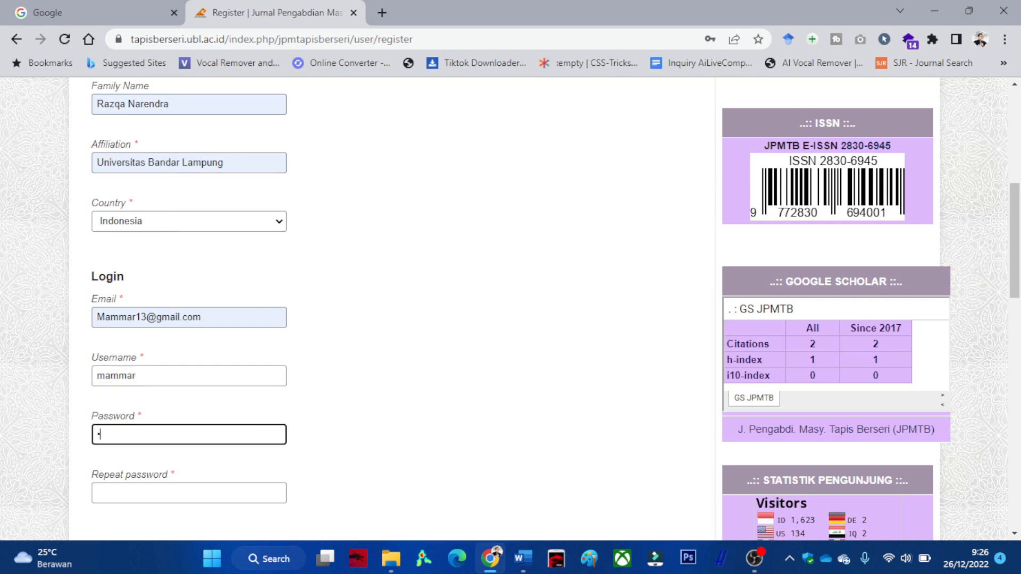
pyautogui.write('••••••••')
pyautogui.scroll(-1, 510, 309)
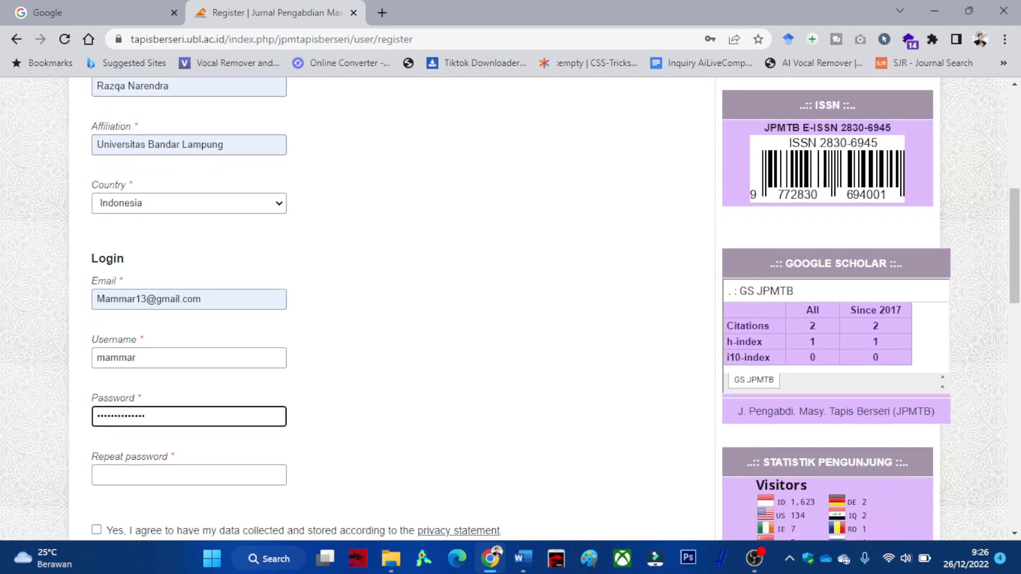
pyautogui.click(189, 418)
pyautogui.write('•••••••••')
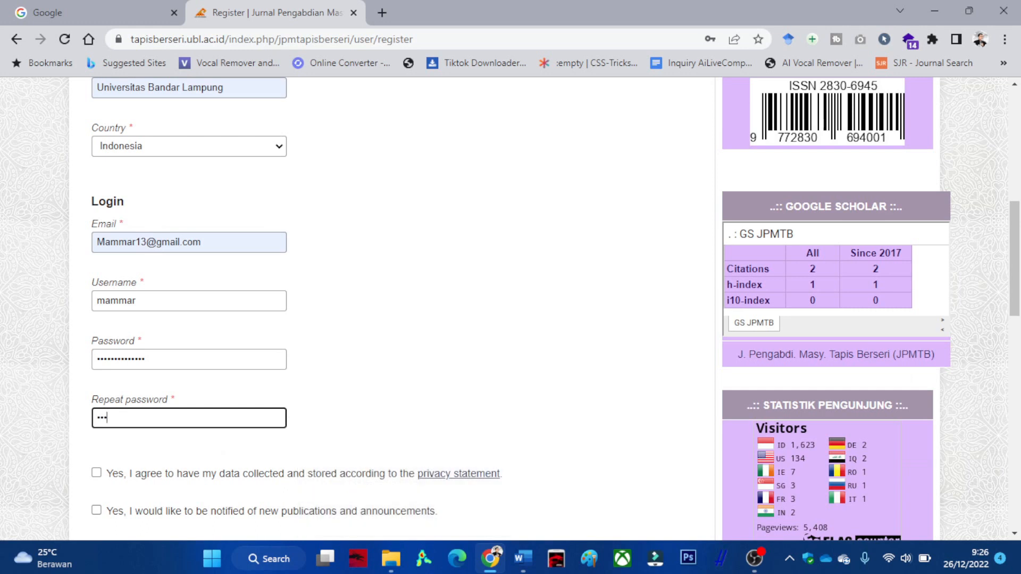
pyautogui.write('•••••')
# Consent to data collection and new-publication notifications, then submit the registration.
pyautogui.scroll(-1, 510, 308)
pyautogui.click(96, 398)
pyautogui.click(97, 435)
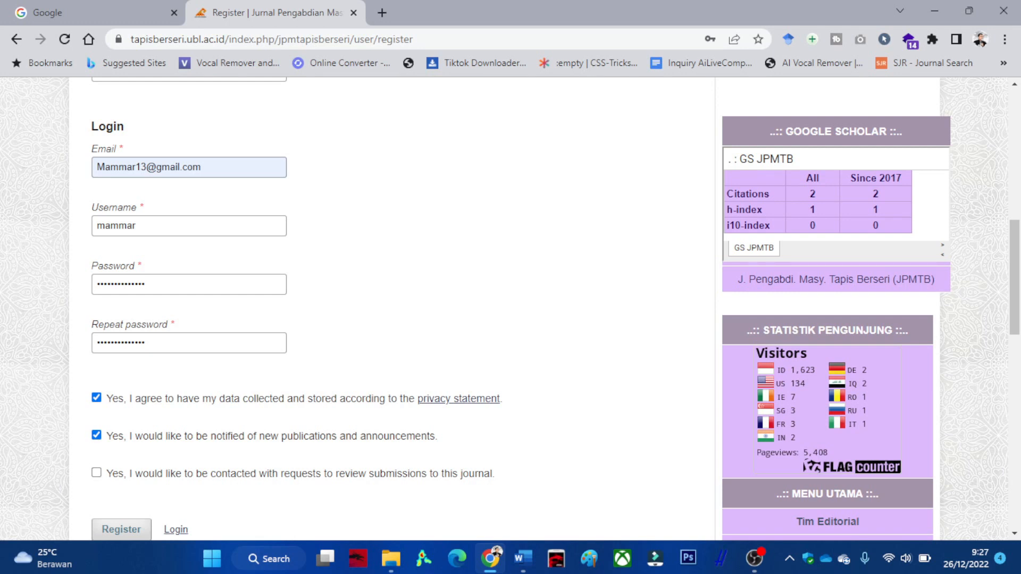
pyautogui.scroll(3, 511, 308)
pyautogui.scroll(-5, 511, 308)
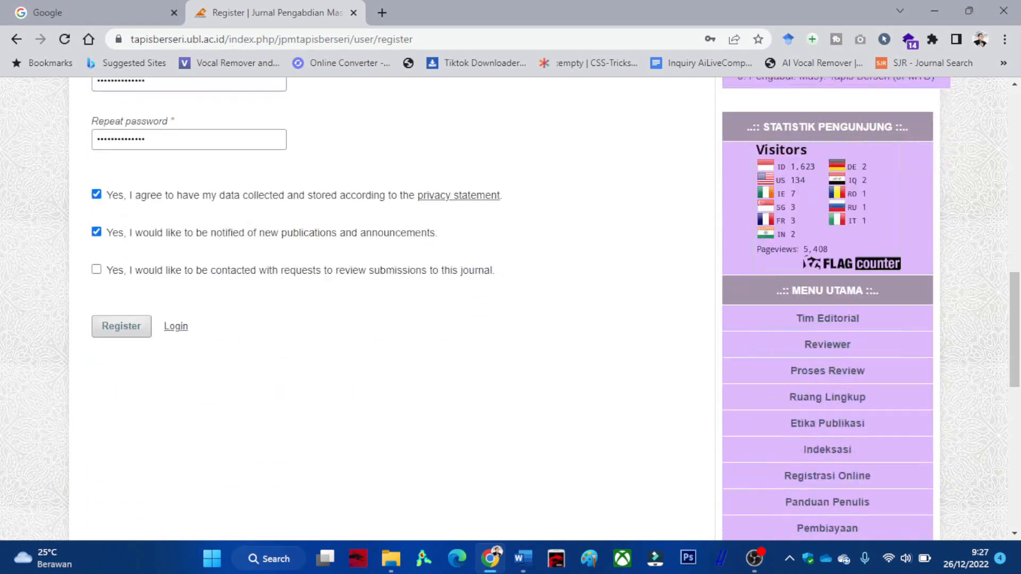
pyautogui.click(122, 305)
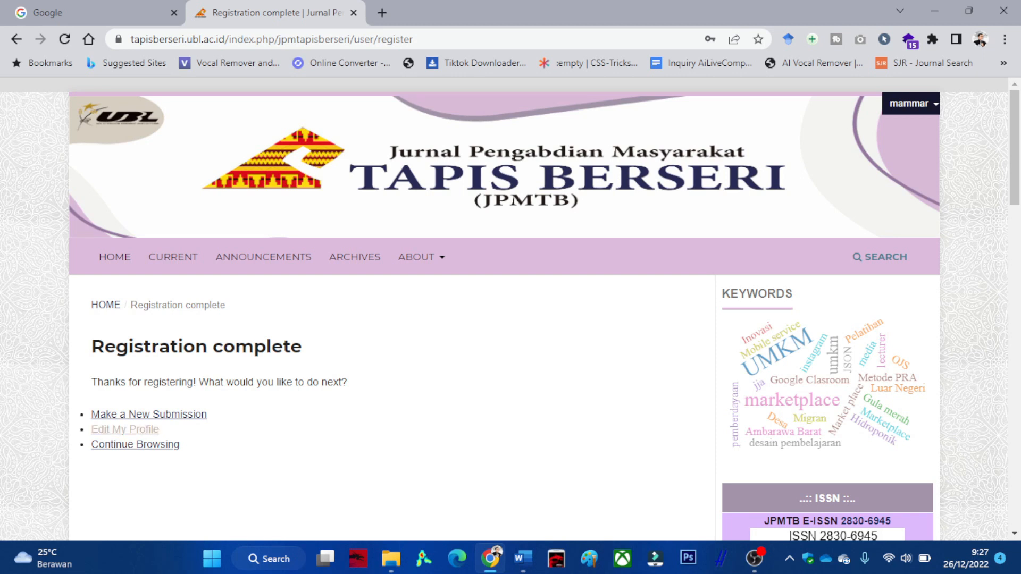
# From the Registration complete page, start a new submission at the wizard's Start step.
pyautogui.scroll(-1, 149, 414)
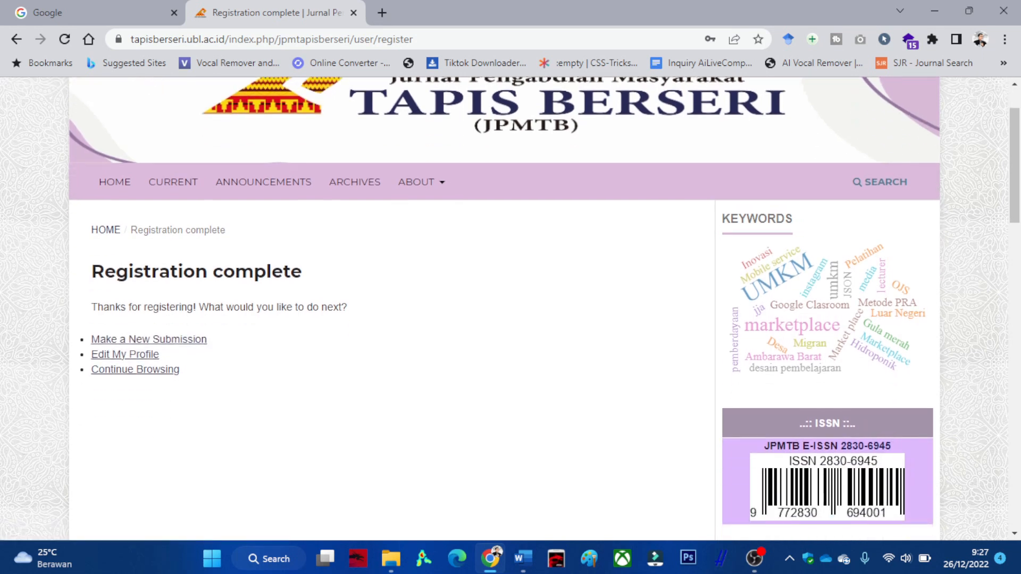
pyautogui.click(149, 339)
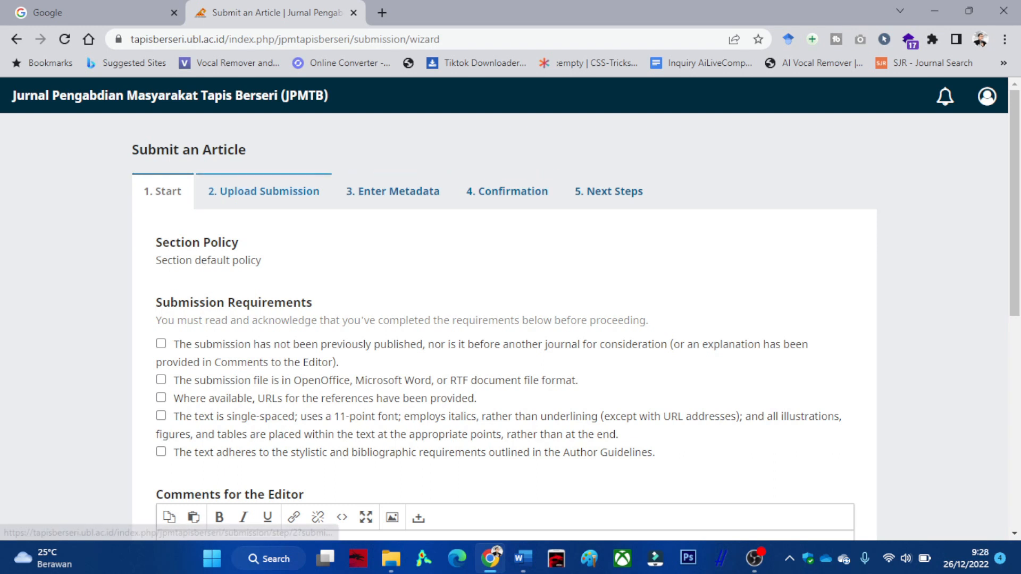
pyautogui.scroll(-3, 263, 191)
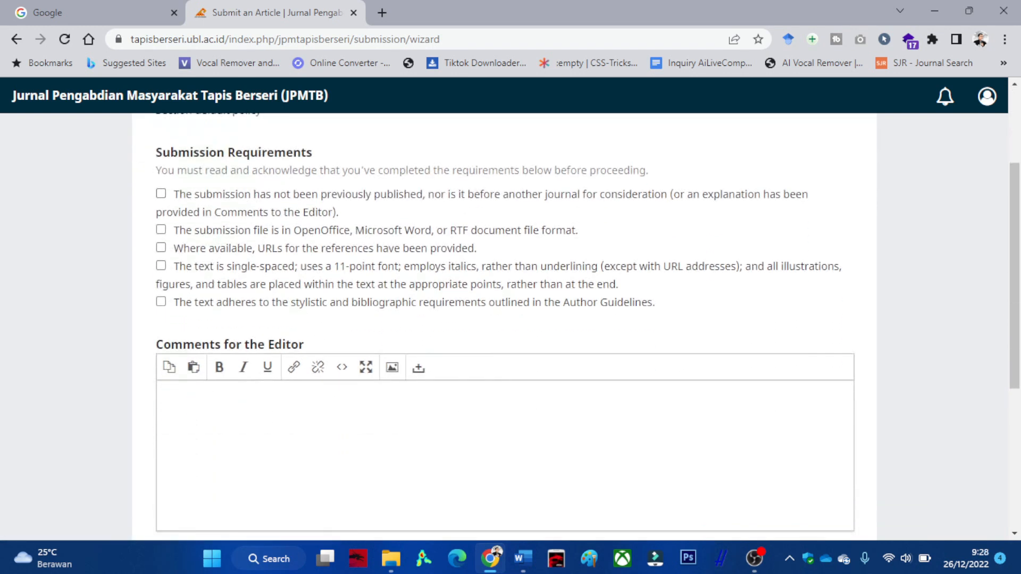
# Tick all five submission requirement checkboxes.
pyautogui.click(161, 194)
pyautogui.click(161, 230)
pyautogui.click(161, 248)
pyautogui.click(162, 266)
pyautogui.click(161, 301)
pyautogui.scroll(-1, 161, 302)
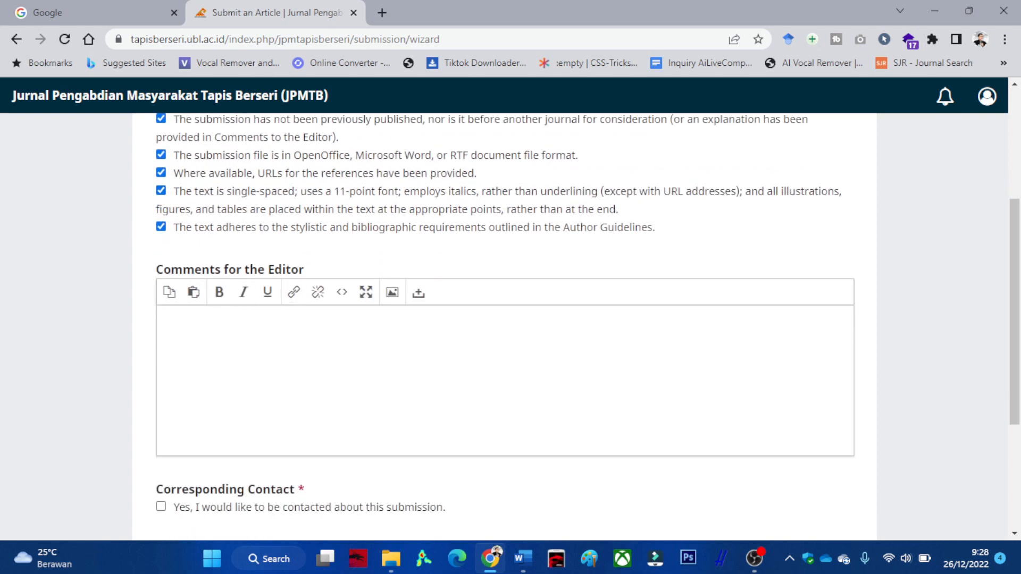
pyautogui.scroll(-3, 504, 319)
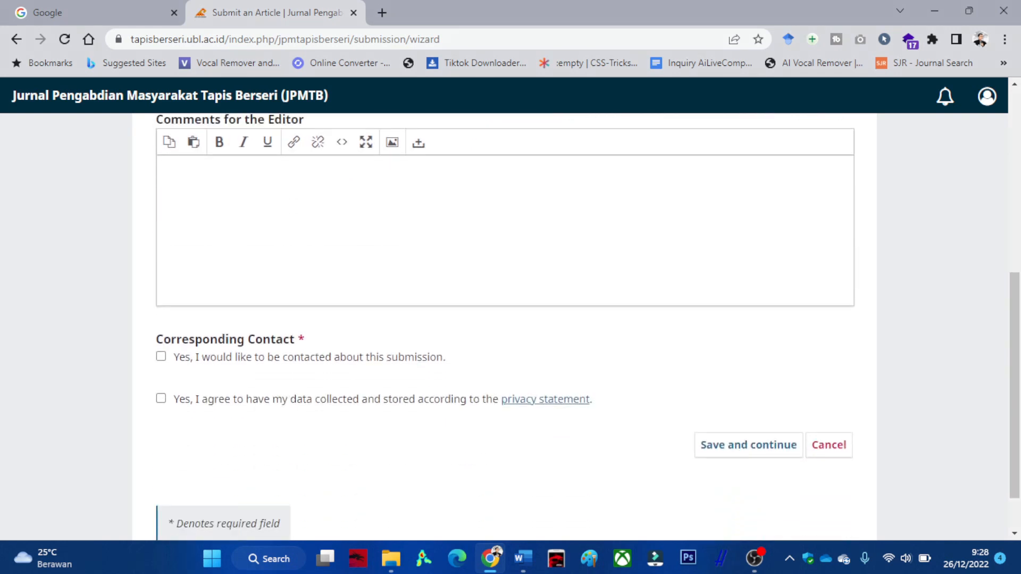
# Agree to being contacted and to privacy-statement data collection, then save the Start step.
pyautogui.click(161, 357)
pyautogui.click(160, 398)
pyautogui.scroll(2, 505, 319)
pyautogui.scroll(-2, 506, 319)
pyautogui.click(748, 445)
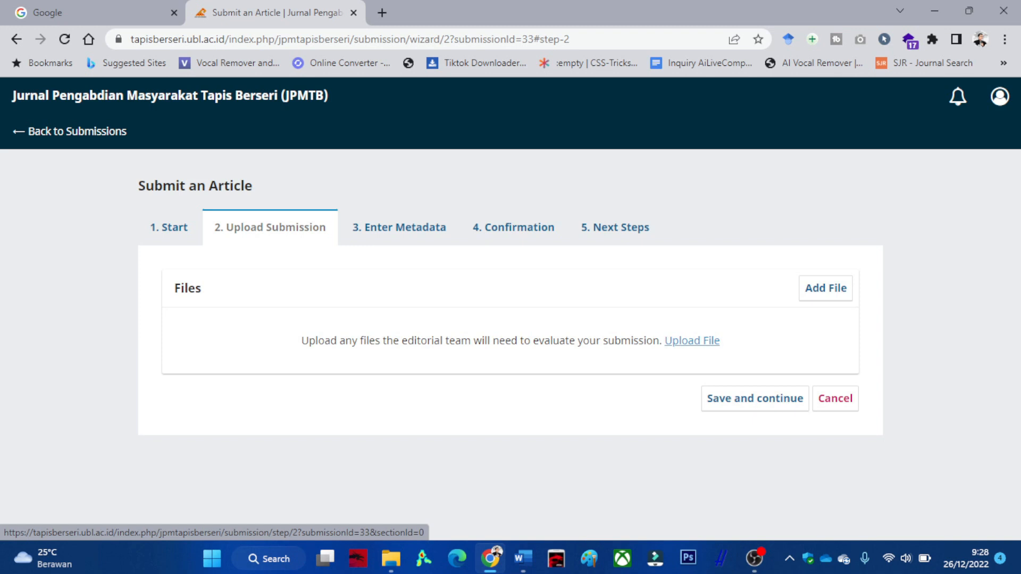
# Upload ContohArtikel_JPM_TapisBerseri rev00.docx from D:\17.OJS Tapis Berseri as the manuscript.
pyautogui.click(691, 341)
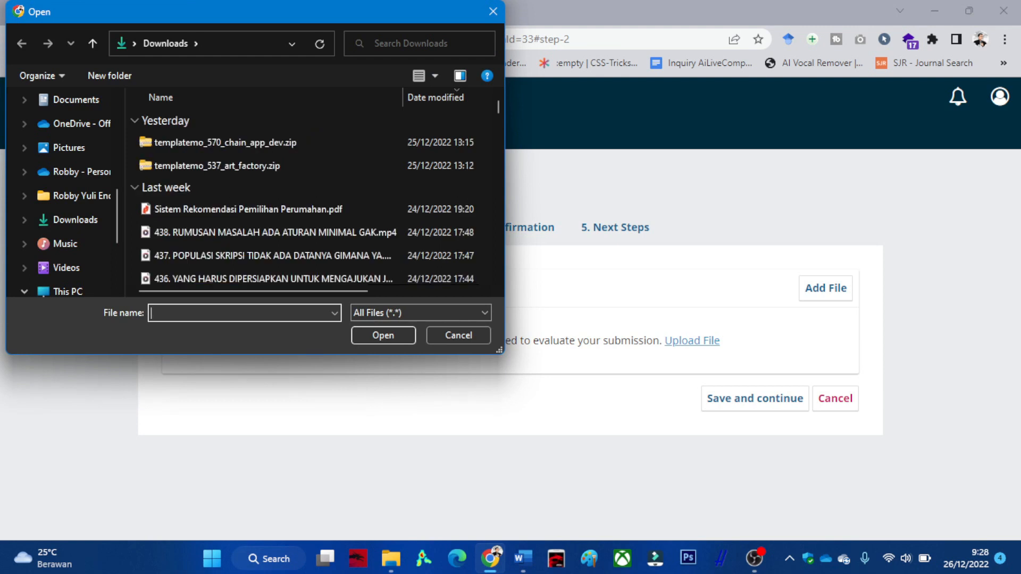
pyautogui.scroll(-1, 79, 256)
pyautogui.click(80, 268)
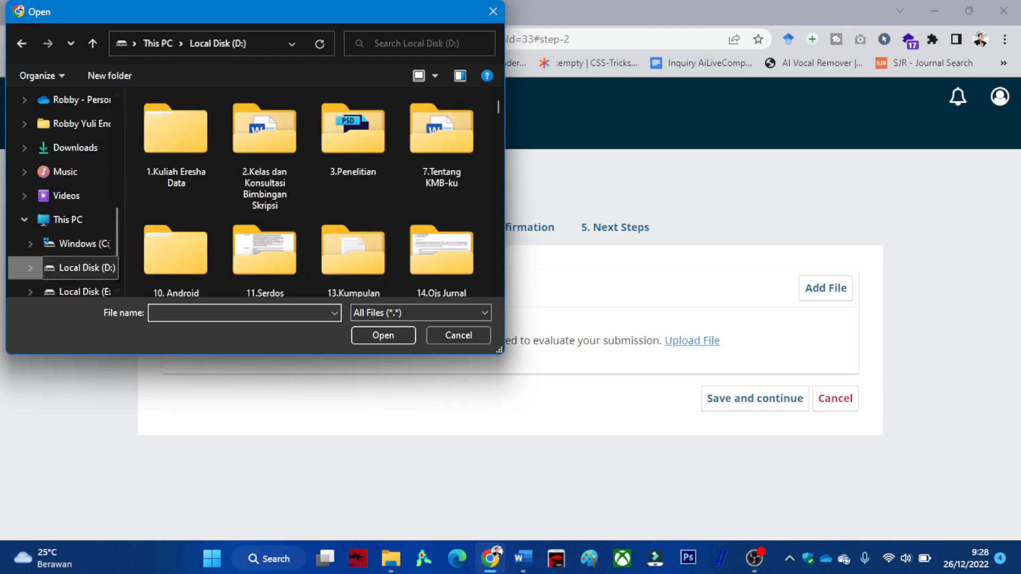
pyautogui.scroll(-1, 441, 184)
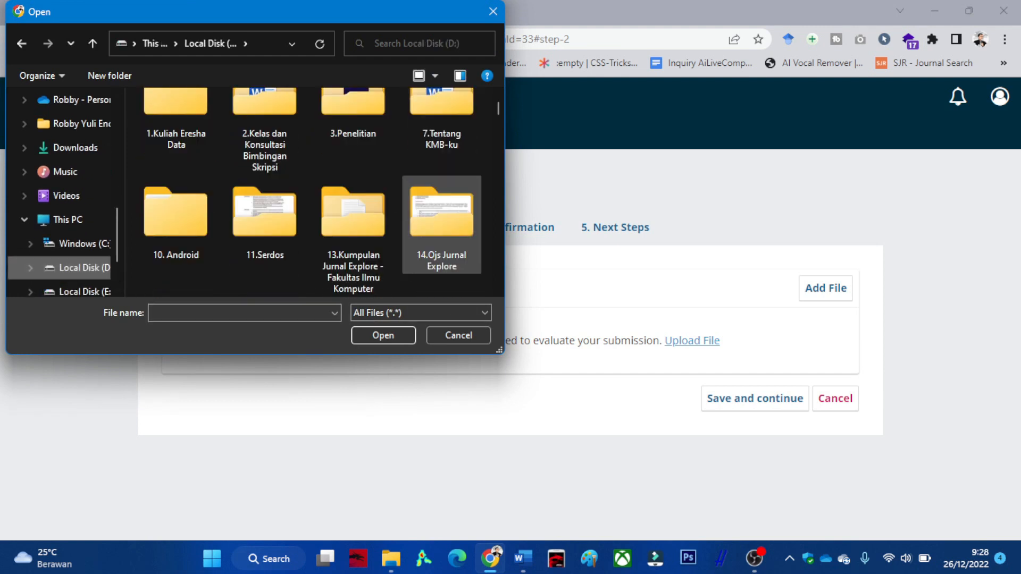
pyautogui.scroll(-1, 433, 227)
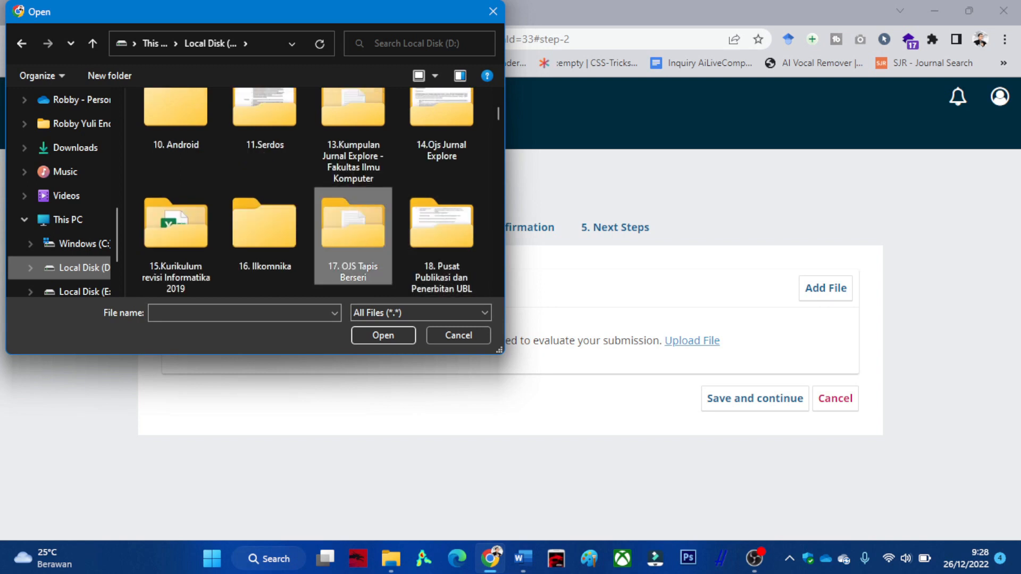
pyautogui.doubleClick(353, 216)
pyautogui.scroll(-3, 314, 203)
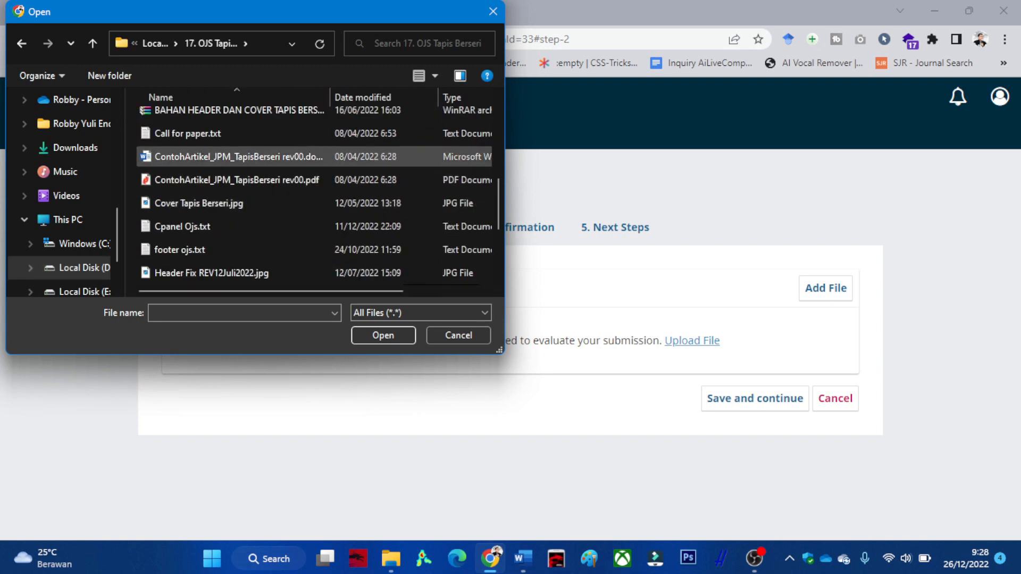
pyautogui.click(239, 157)
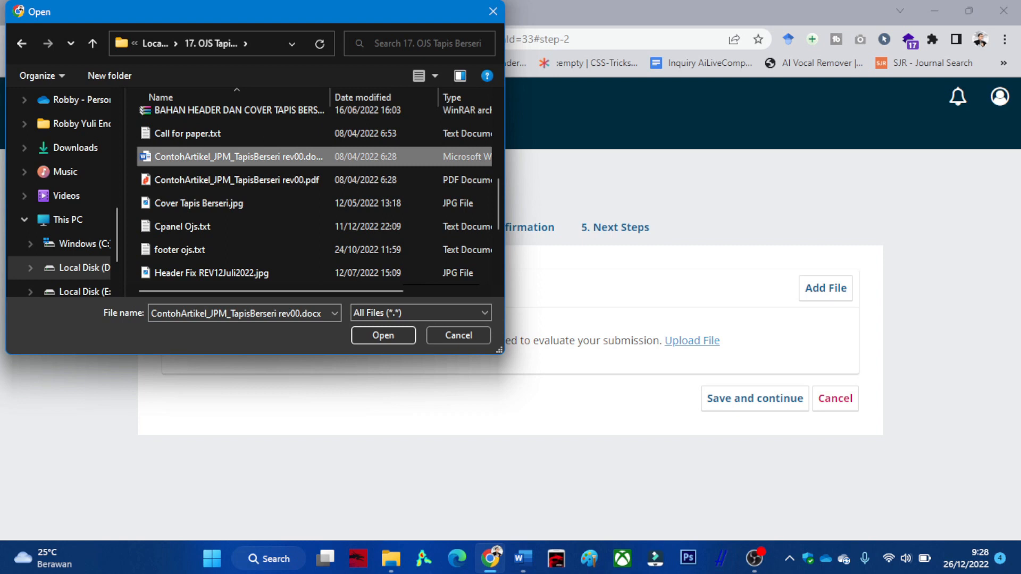
pyautogui.click(383, 336)
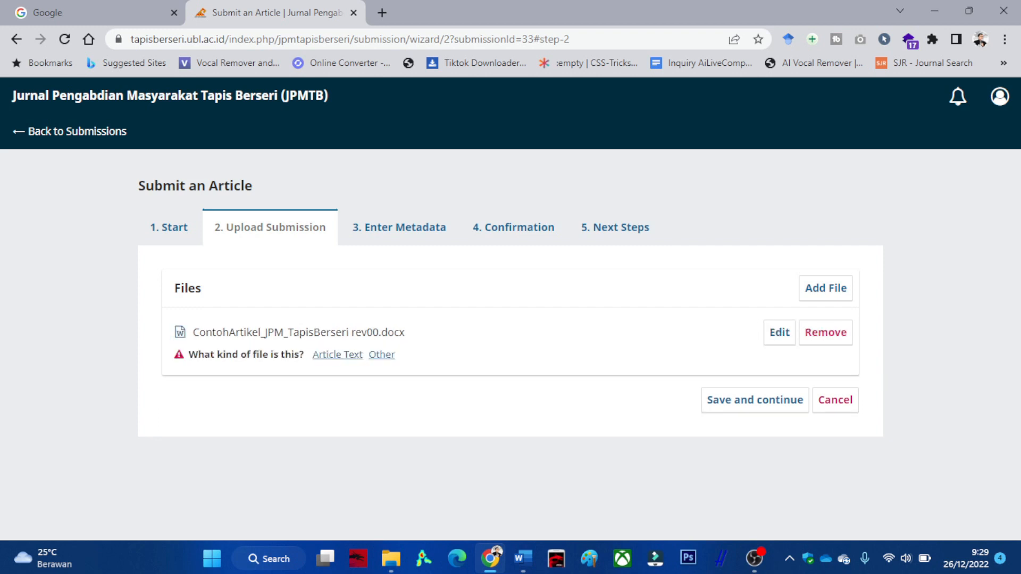
# Set the uploaded file's component to Article Text and save to reach Enter Metadata.
pyautogui.moveTo(189, 355); pyautogui.dragTo(284, 355)
pyautogui.click(337, 355)
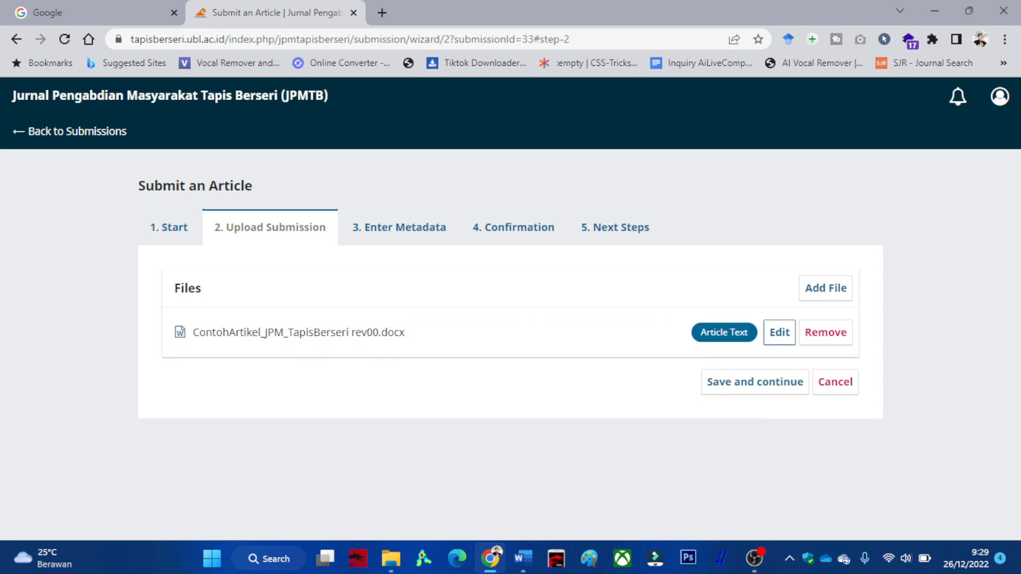
pyautogui.click(755, 382)
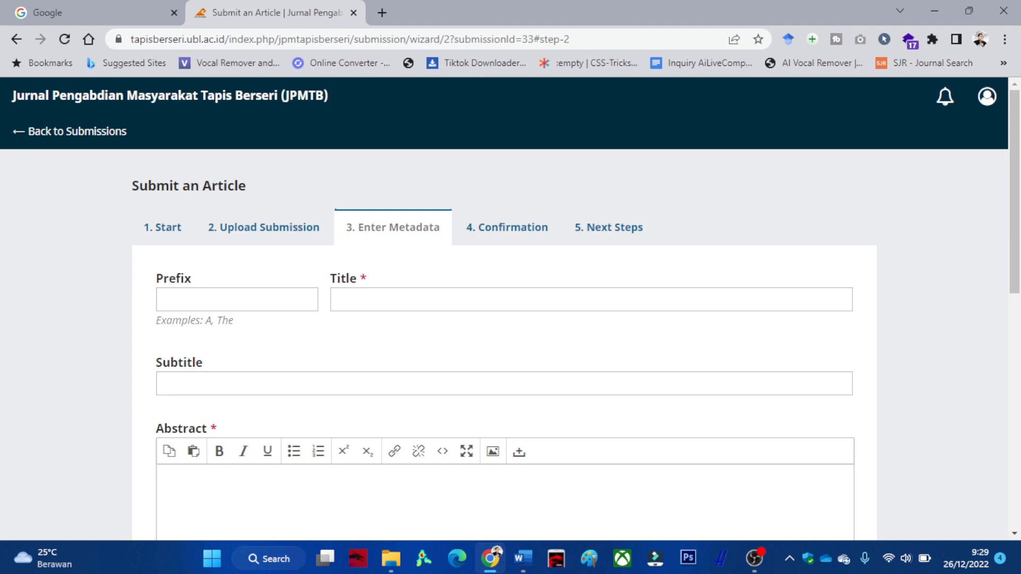
# Copy the two-line article title from Word and paste it into the Title field.
pyautogui.scroll(-3, 505, 319)
pyautogui.scroll(2, 505, 320)
pyautogui.scroll(1, 506, 319)
pyautogui.click(523, 558)
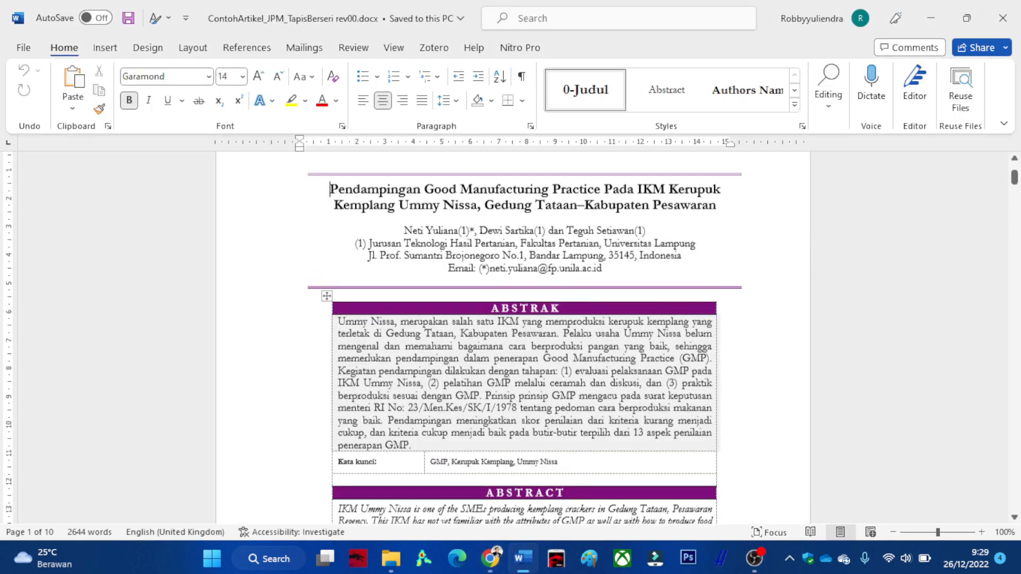
pyautogui.moveTo(331, 210); pyautogui.dragTo(716, 229)
pyautogui.hotkey('ctrl', 'c')
pyautogui.click(490, 559)
pyautogui.click(420, 299)
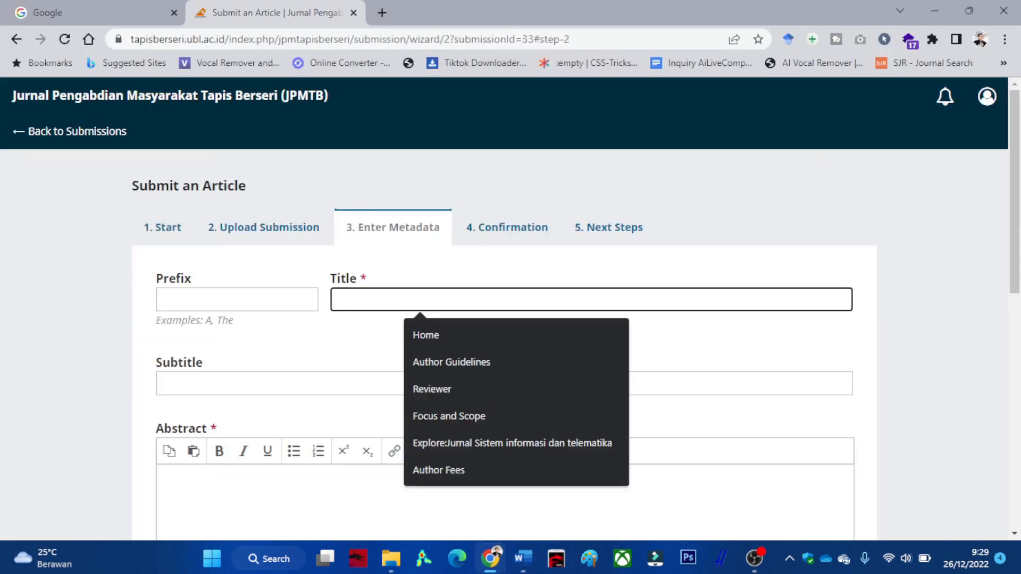
pyautogui.hotkey('ctrl', 'v')
# Copy the Indonesian abstract paragraph from Word into the Abstract field.
pyautogui.click(523, 559)
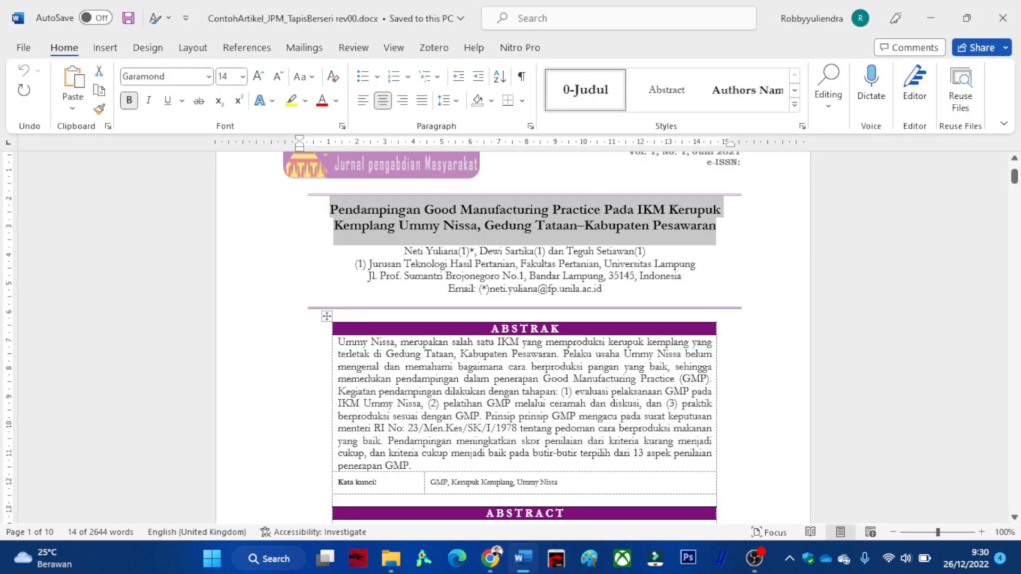
pyautogui.moveTo(338, 342); pyautogui.dragTo(411, 467)
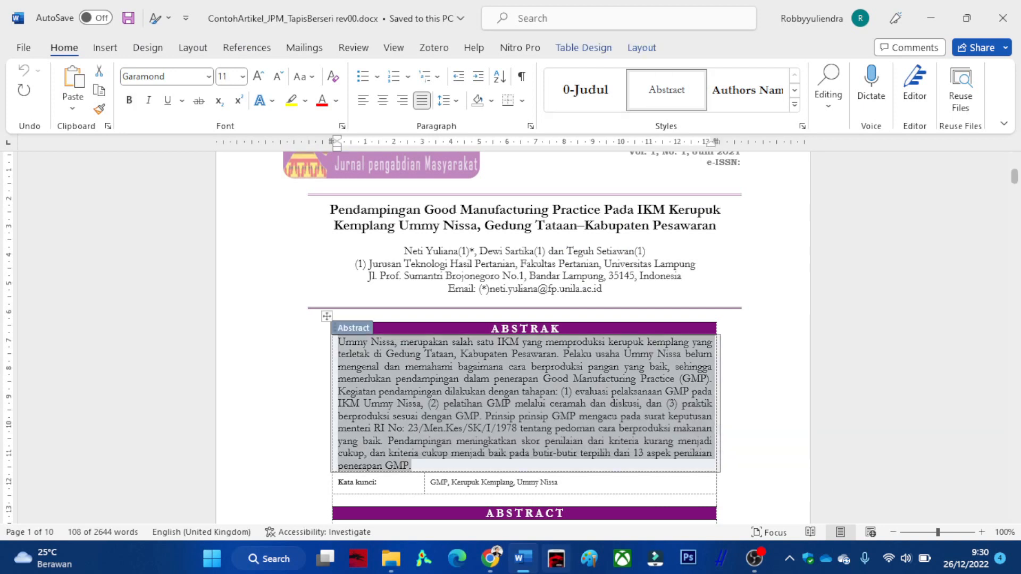
pyautogui.click(490, 559)
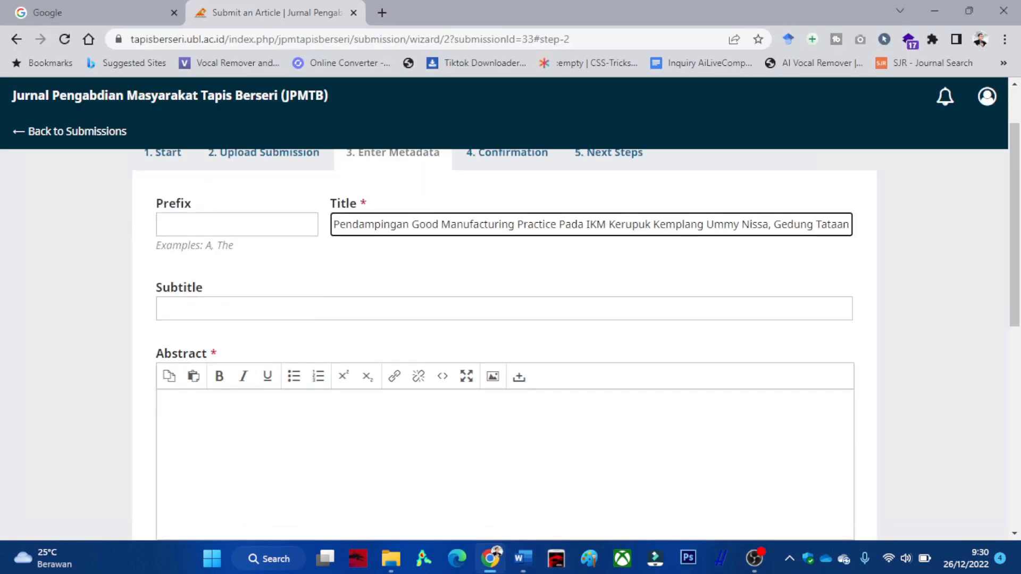
pyautogui.scroll(-3, 504, 319)
pyautogui.hotkey('ctrl', 'v')
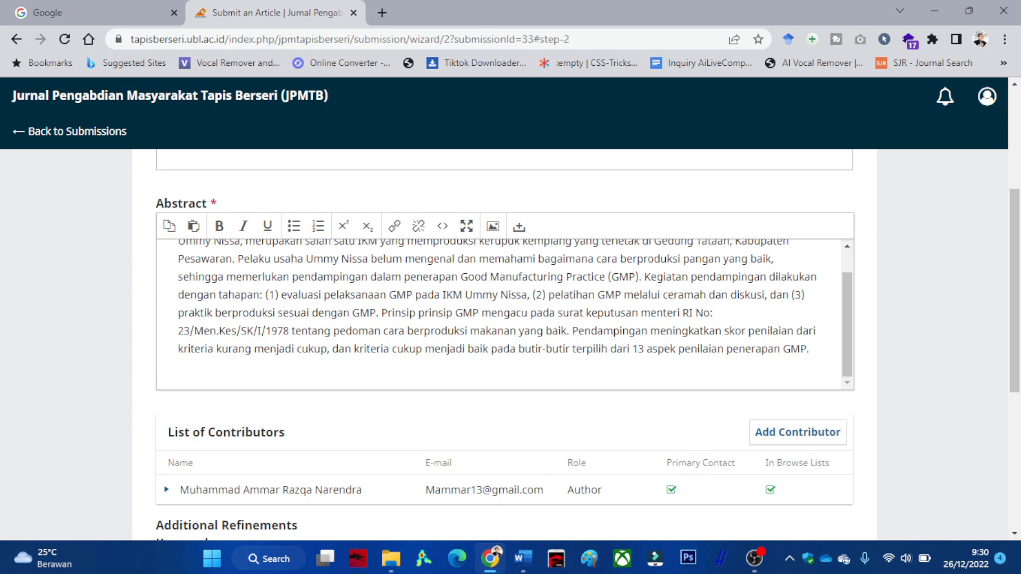
pyautogui.scroll(-3, 505, 345)
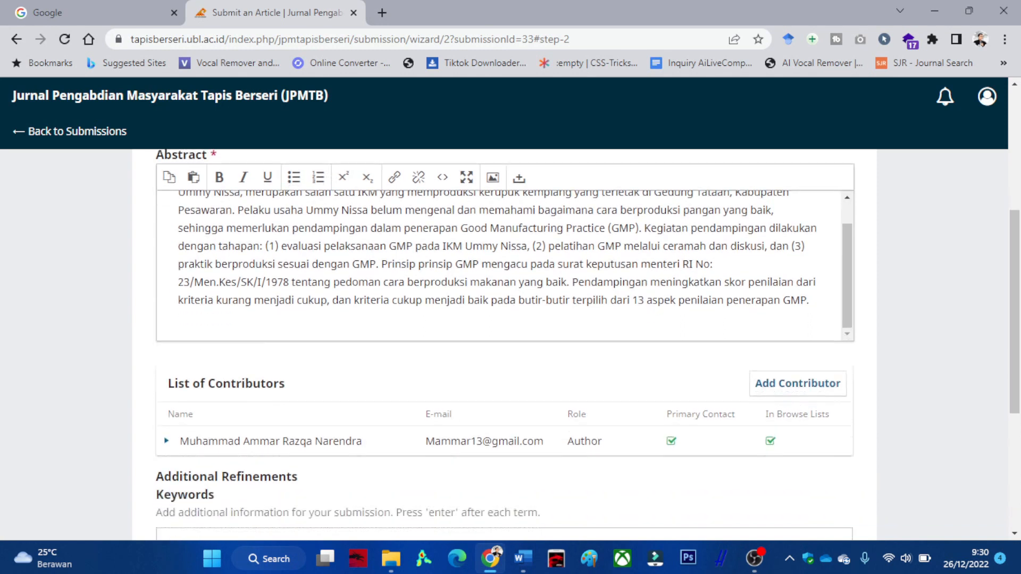
# Open the Add Contributor form, check the article's first page in Word, then minimize Word.
pyautogui.scroll(-2, 798, 207)
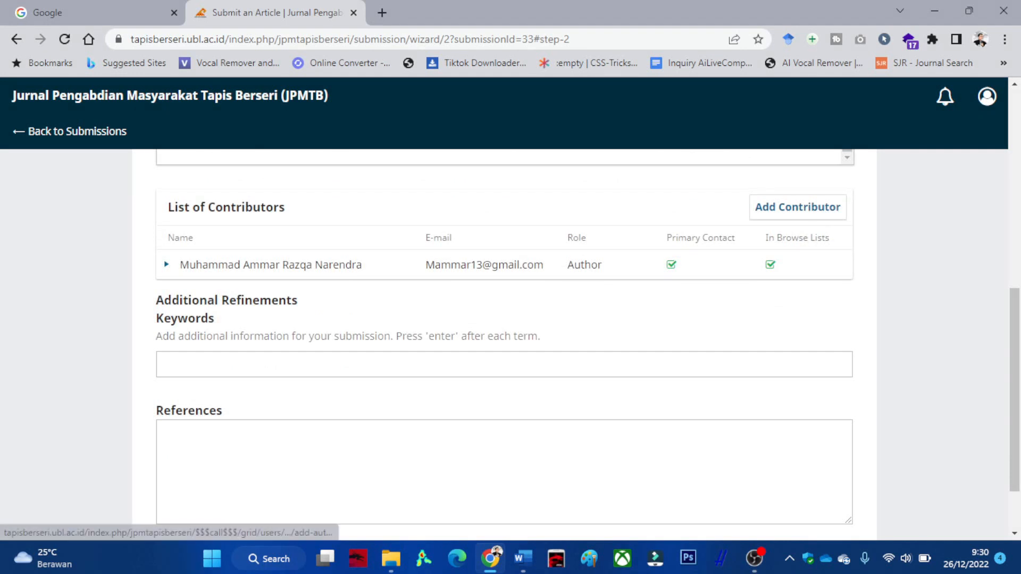
pyautogui.click(797, 207)
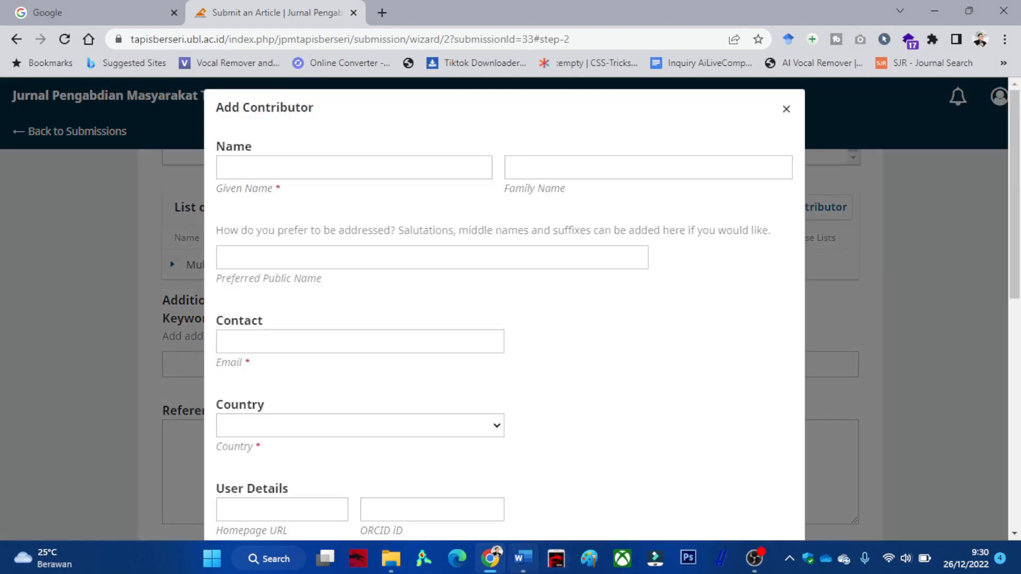
pyautogui.click(523, 558)
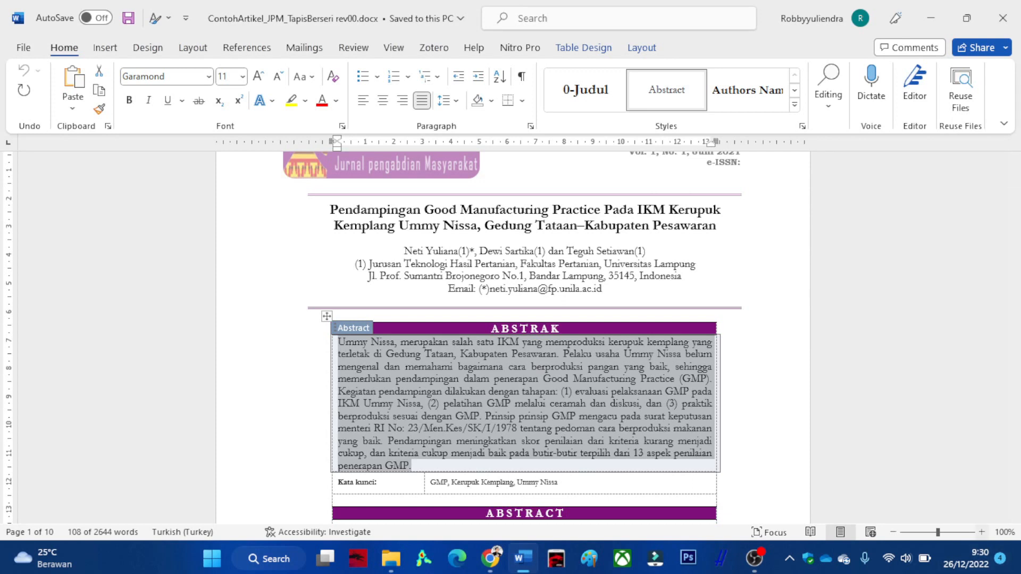
pyautogui.scroll(2, 525, 340)
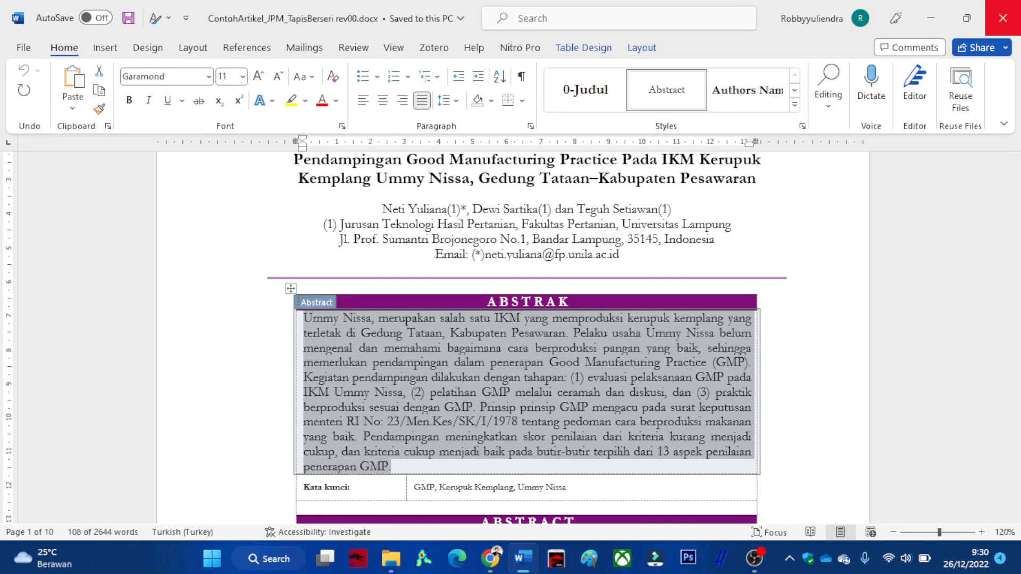
pyautogui.click(930, 18)
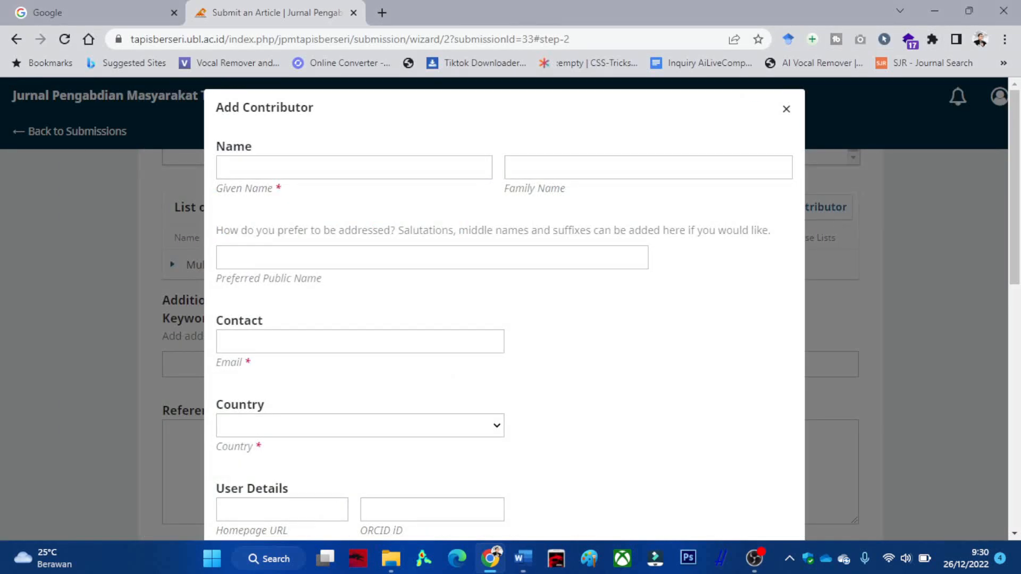
# Enter the co-author's given name and Gmail e-mail address in the contributor form, correcting typos.
pyautogui.scroll(-10, 504, 319)
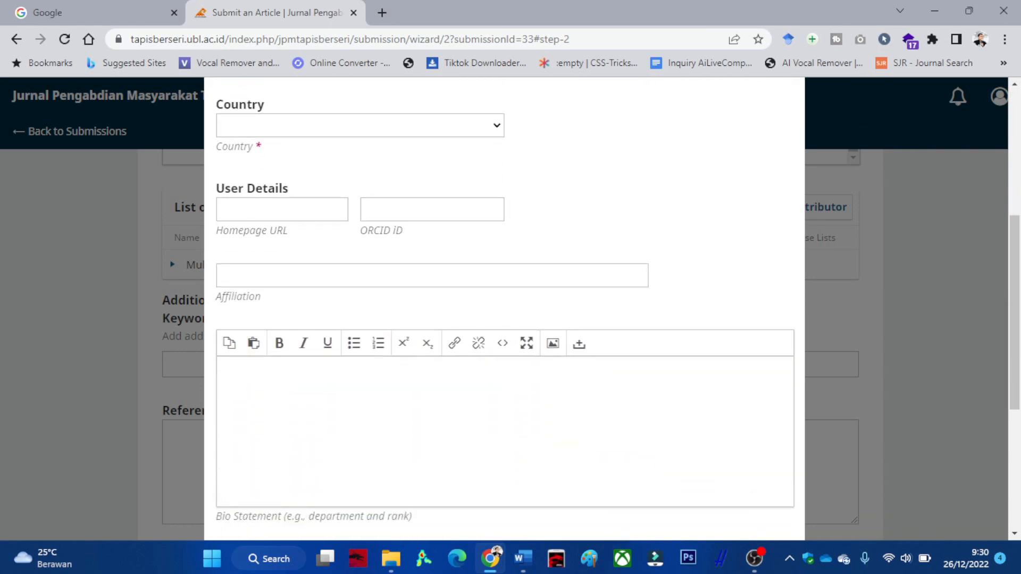
pyautogui.scroll(-1, 504, 319)
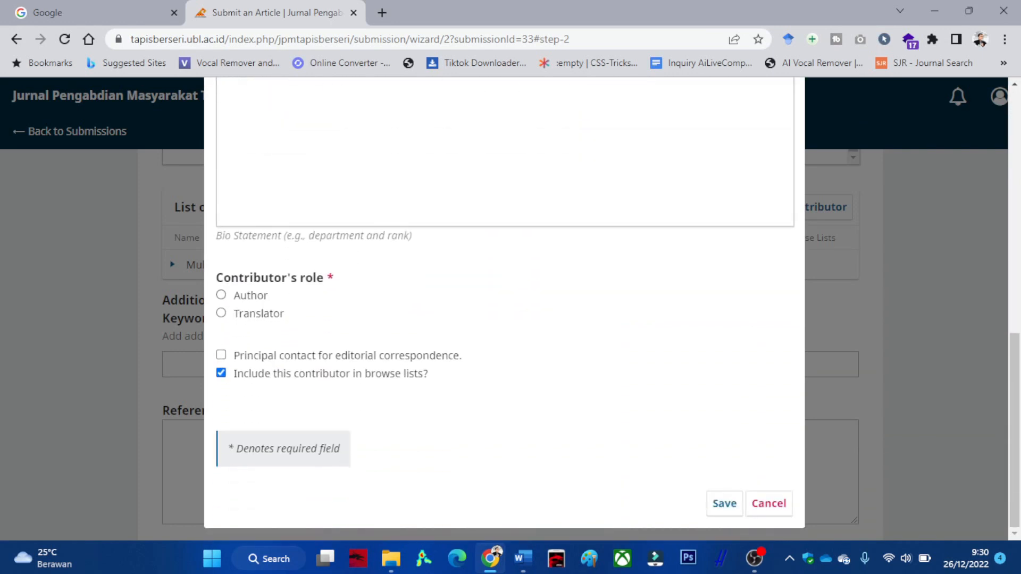
pyautogui.scroll(10, 504, 319)
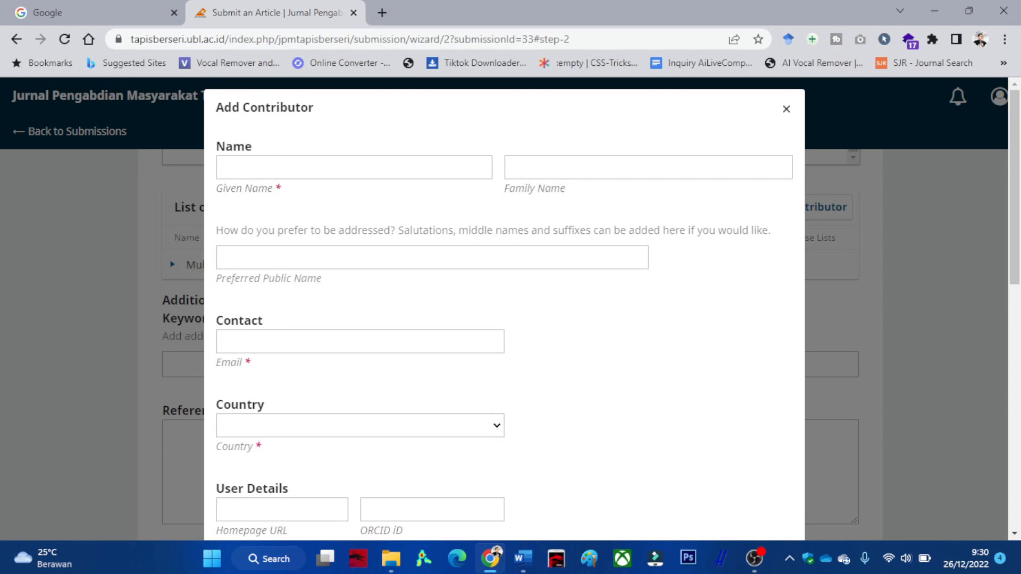
pyautogui.click(354, 168)
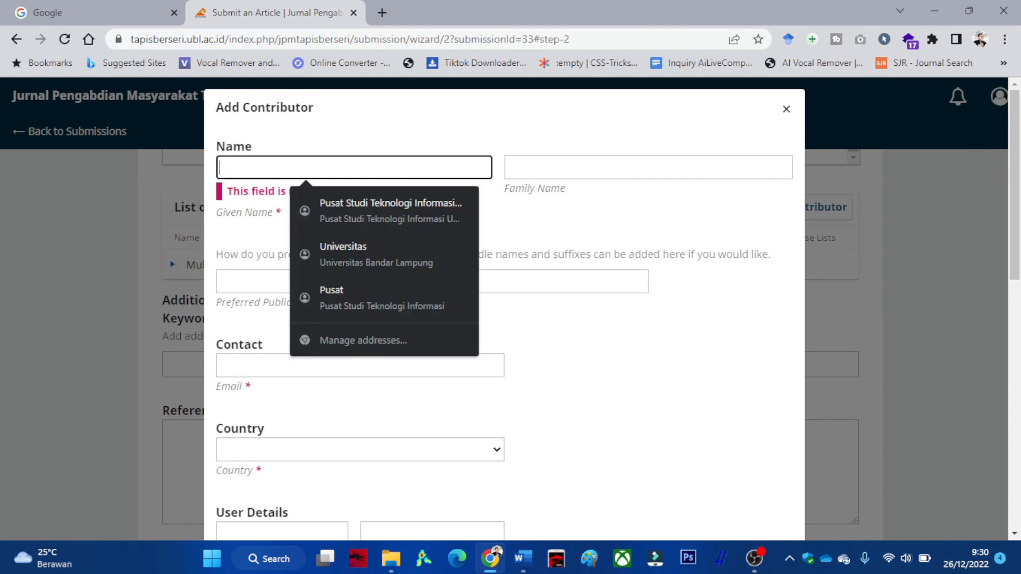
pyautogui.write('Ammar')
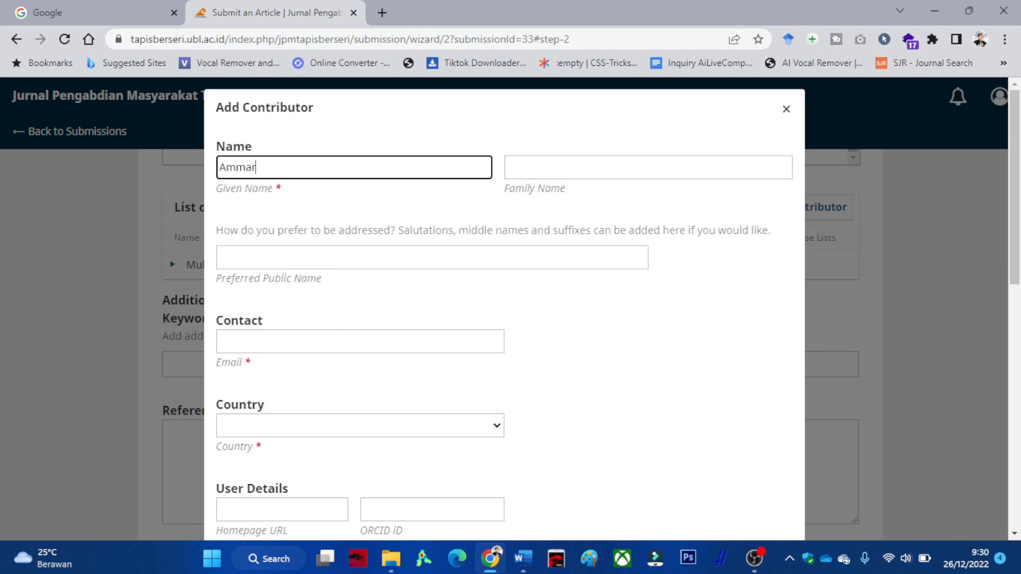
pyautogui.press('BackSpace')
pyautogui.press('BackSpace')
pyautogui.press('BackSpace')
pyautogui.press('BackSpace')
pyautogui.press('BackSpace')
pyautogui.write('BIya')
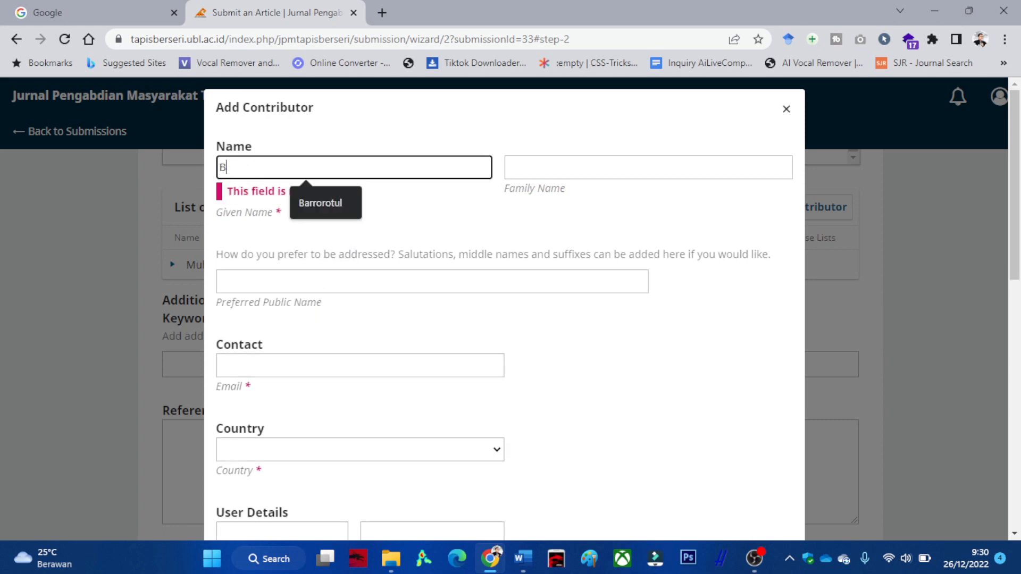
pyautogui.press('BackSpace')
pyautogui.press('BackSpace')
pyautogui.press('BackSpace')
pyautogui.write('iya')
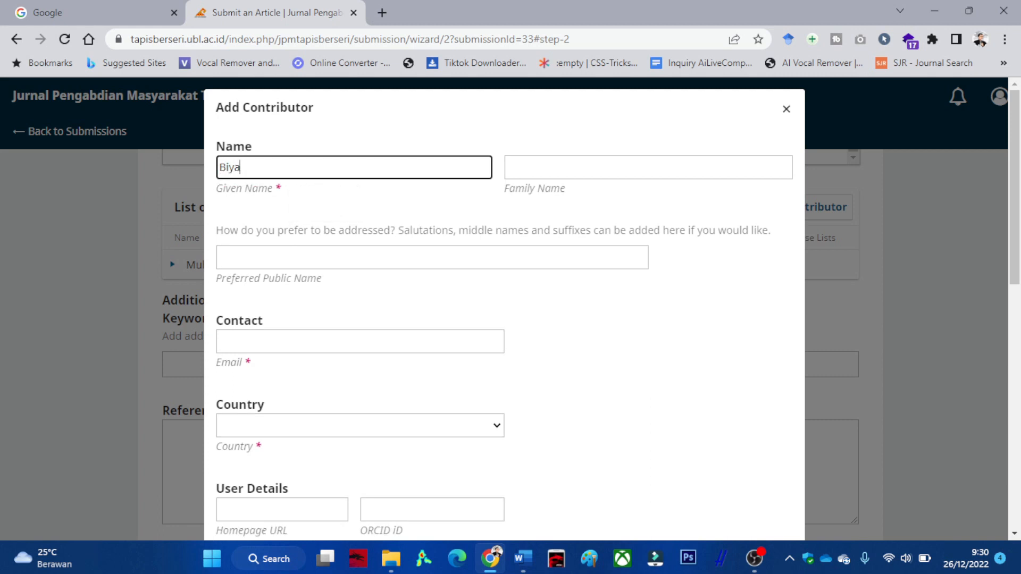
pyautogui.click(360, 342)
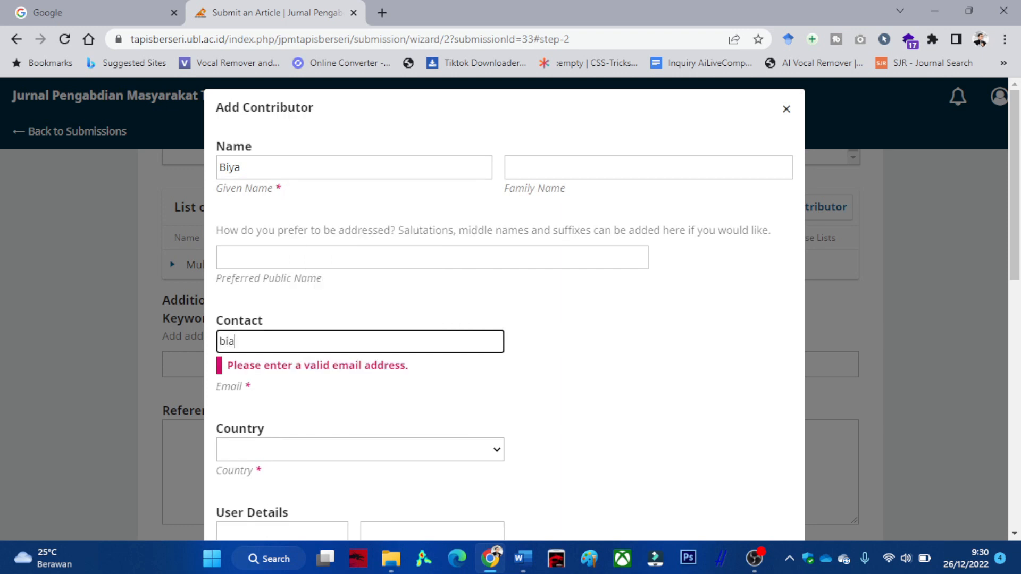
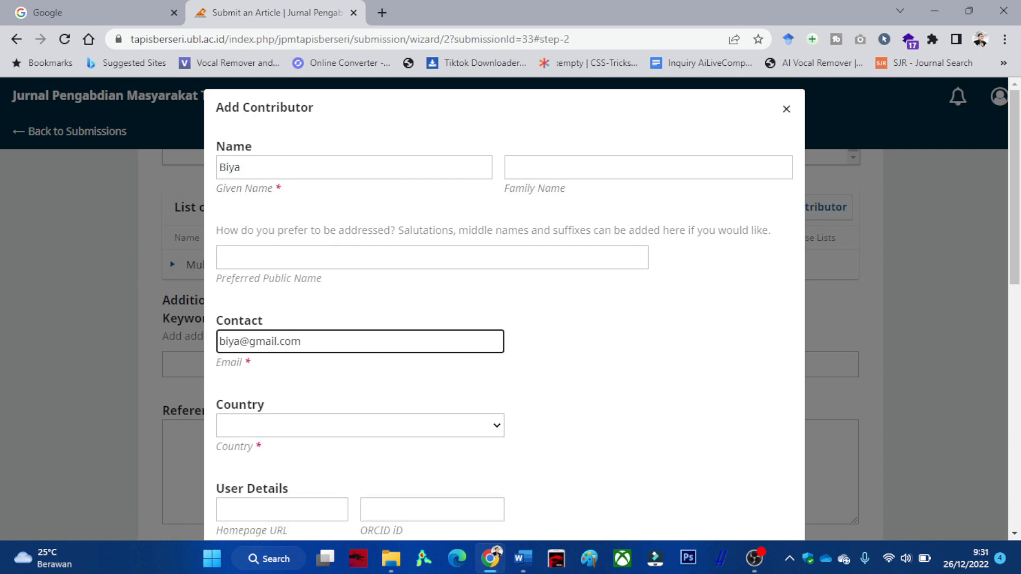
# Set the contributor's country to Indonesia and affiliation to Institut Teknologi Pagar Alam.
pyautogui.click(360, 426)
pyautogui.write('indo')
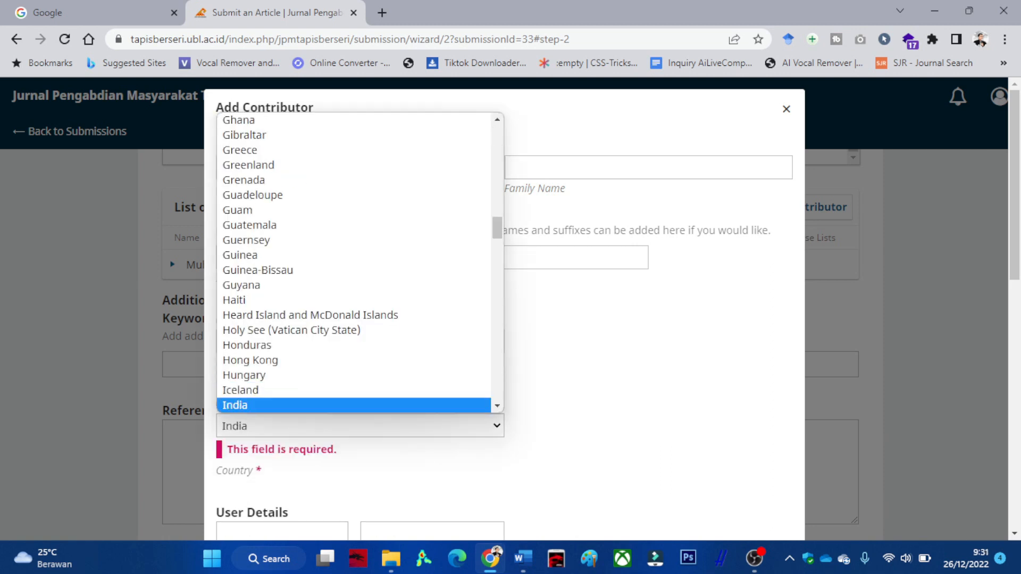
pyautogui.press('Return')
pyautogui.scroll(-3, 432, 309)
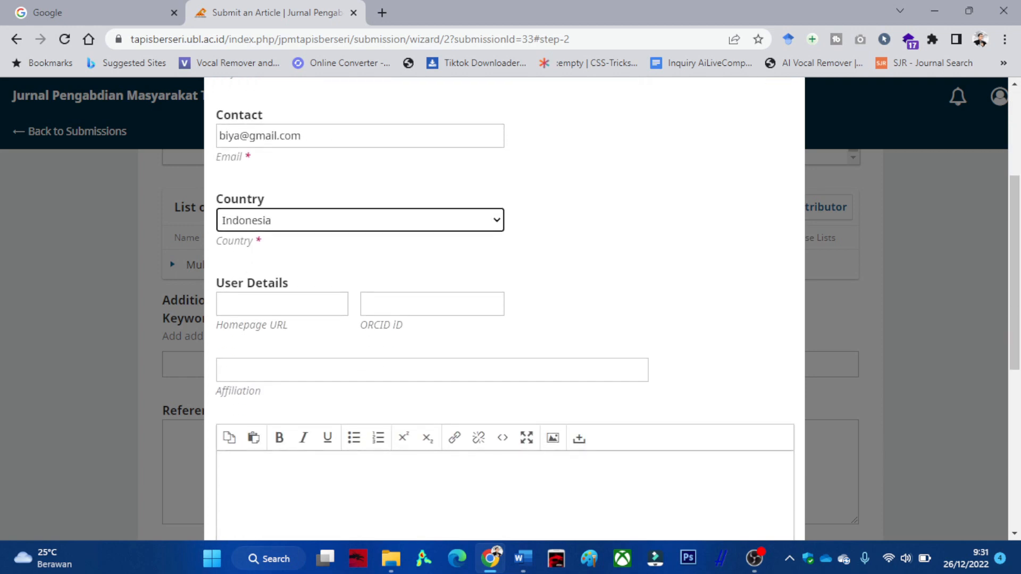
pyautogui.click(432, 275)
pyautogui.click(358, 312)
pyautogui.scroll(-4, 358, 311)
pyautogui.scroll(-1, 357, 311)
# Save the co-author with the Author role, not principal contact, then start another contributor.
pyautogui.click(221, 295)
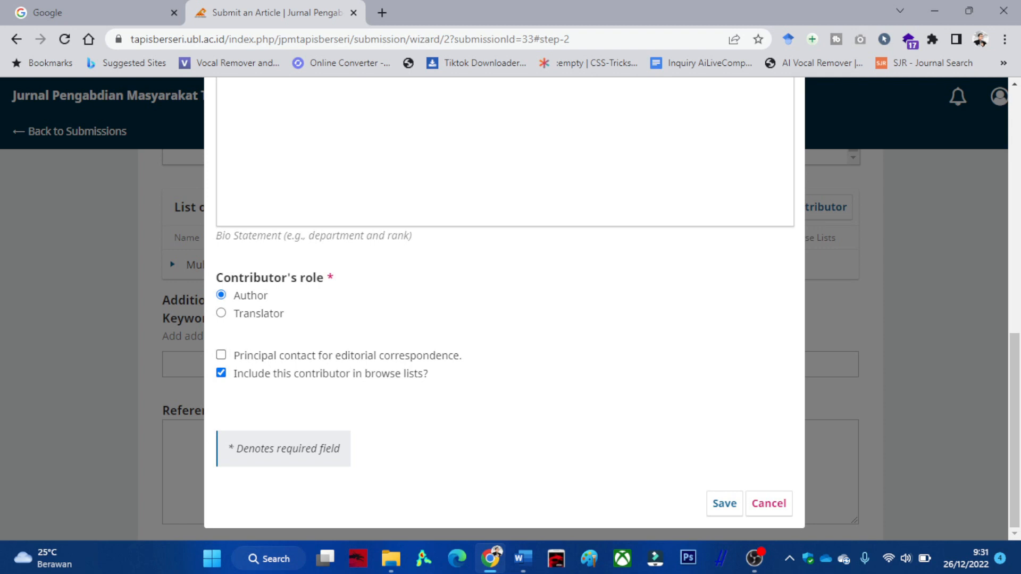
pyautogui.click(222, 355)
pyautogui.click(222, 356)
pyautogui.click(724, 503)
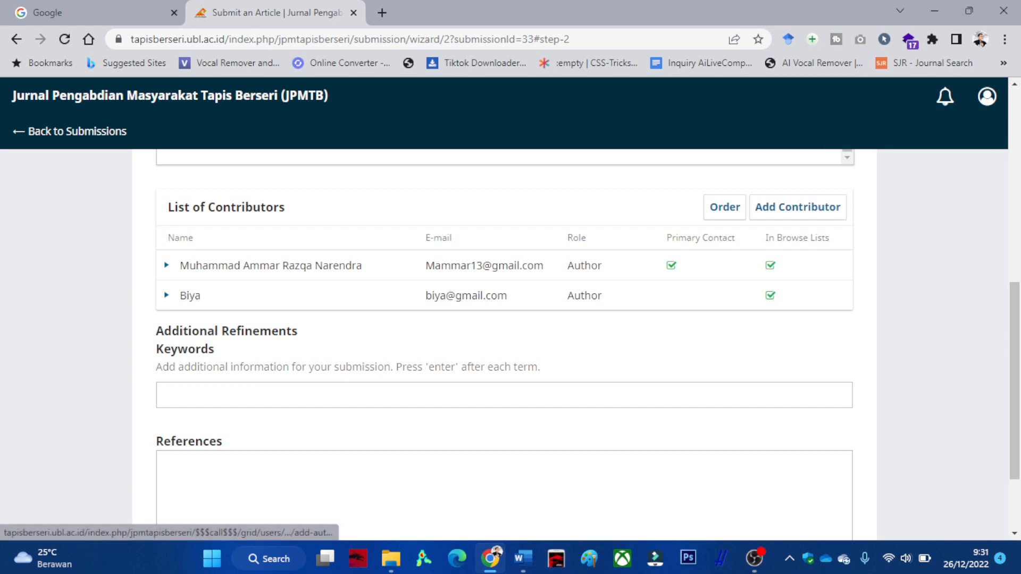
pyautogui.click(798, 207)
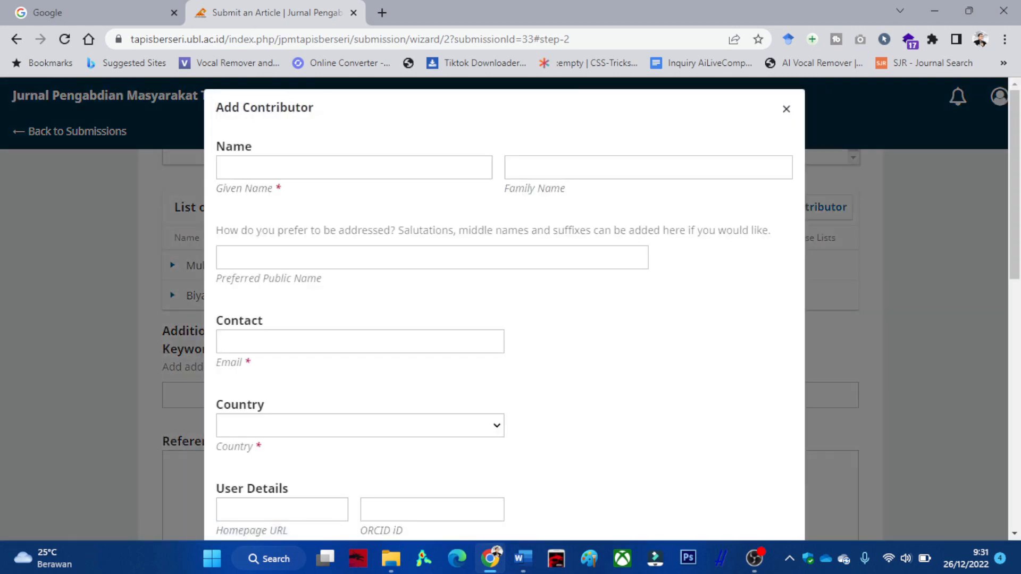
# Close the empty Add Contributor form and clear the abstract selection in the Word article.
pyautogui.click(786, 108)
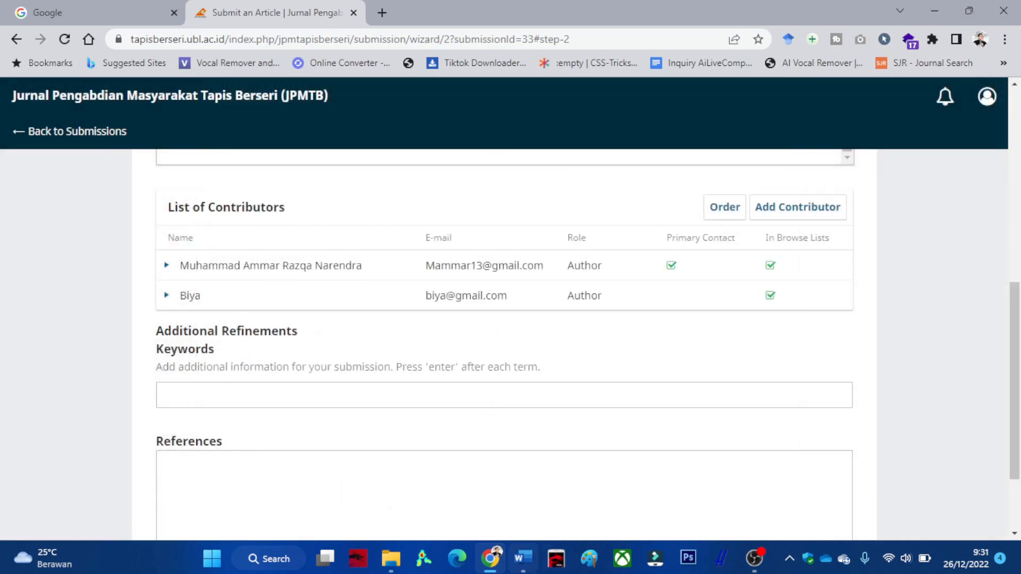
pyautogui.hotkey('alt', 'Tab')
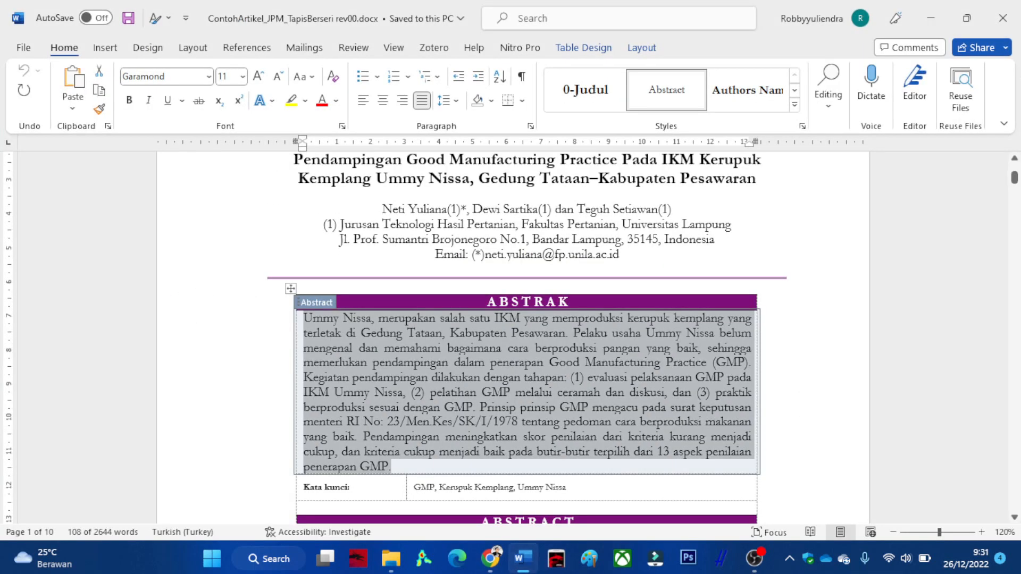
pyautogui.click(488, 225)
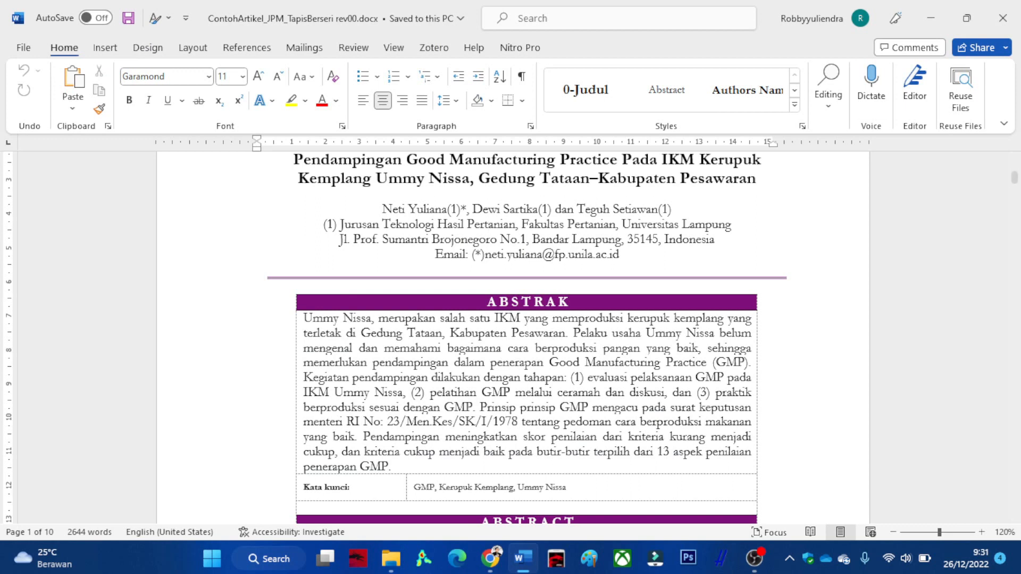
pyautogui.hotkey('alt', 'Tab')
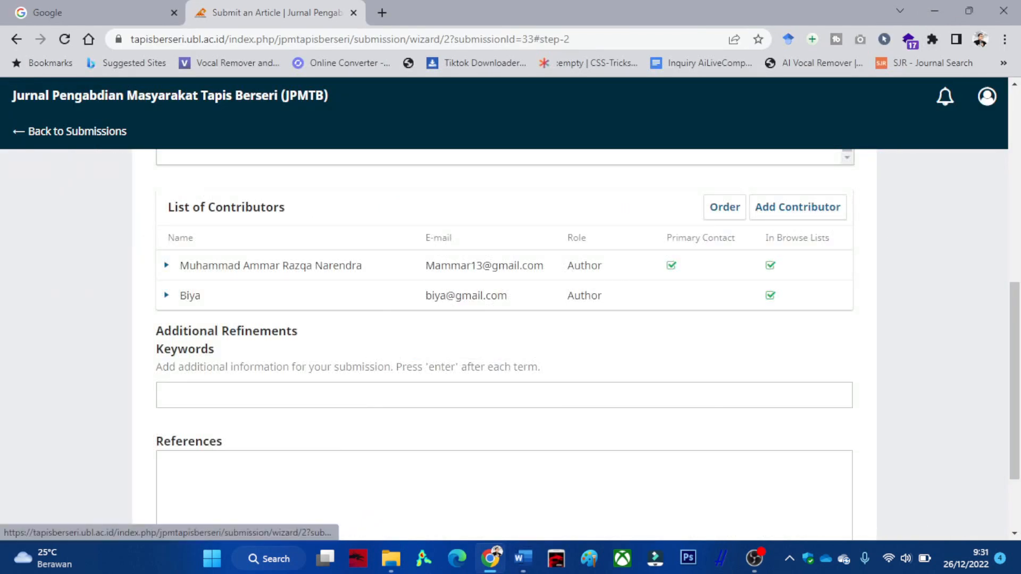
# Reorder the contributors so the primary-contact author stays first, above the co-author.
pyautogui.click(725, 207)
pyautogui.moveTo(165, 296); pyautogui.dragTo(162, 265)
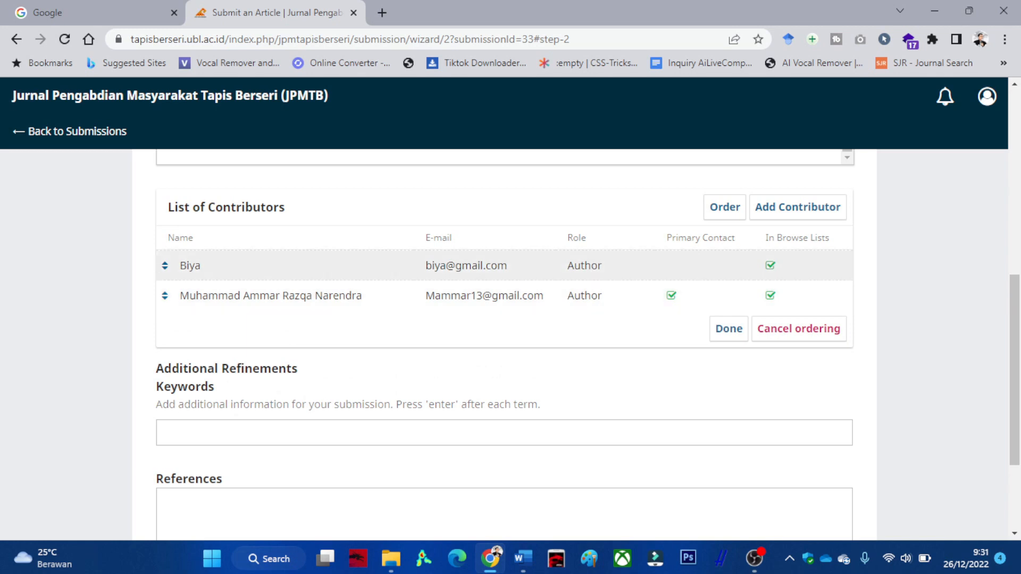
pyautogui.click(728, 328)
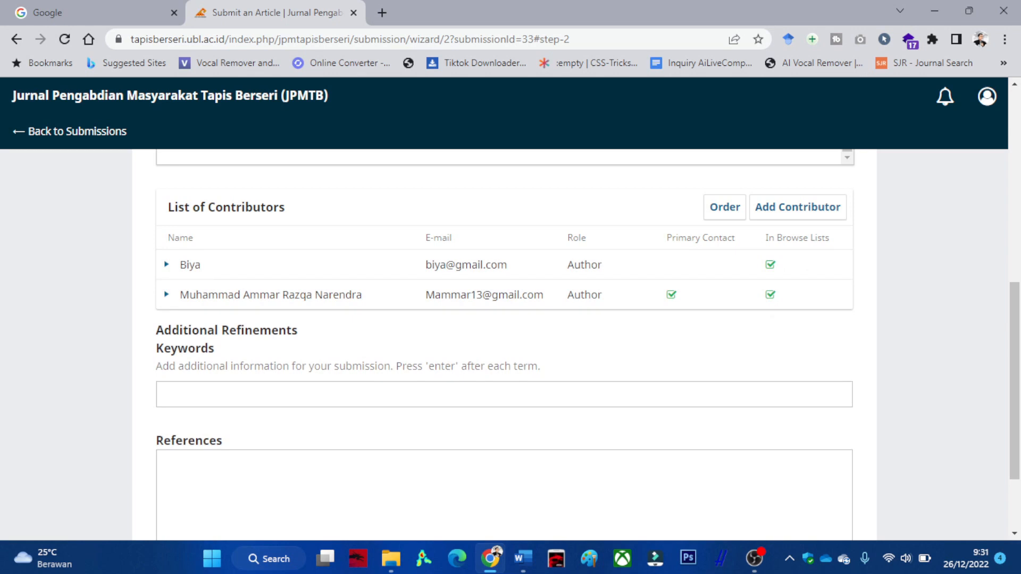
pyautogui.click(725, 207)
pyautogui.moveTo(164, 295); pyautogui.dragTo(164, 269)
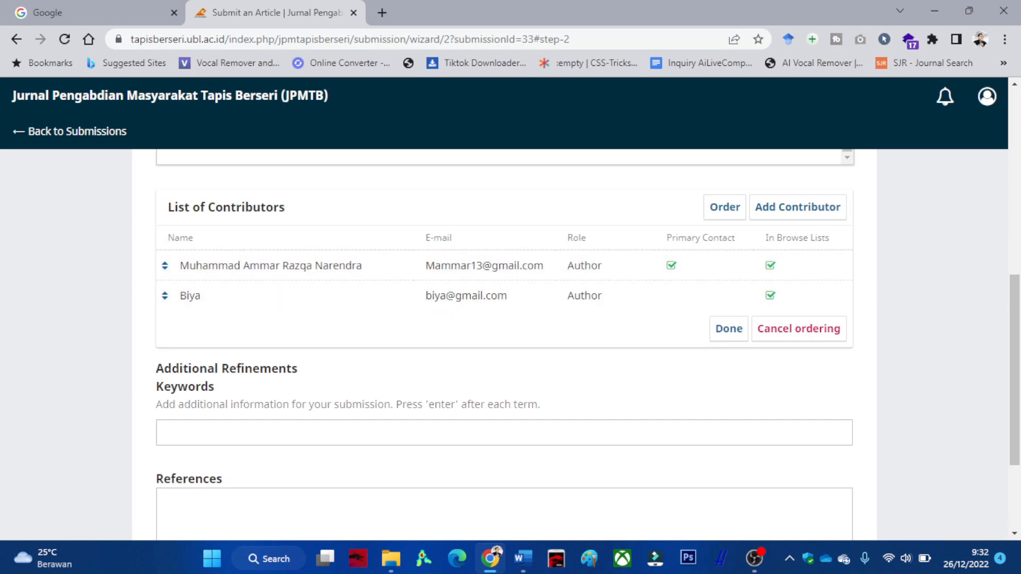
pyautogui.moveTo(164, 265)
pyautogui.mouseDown()
pyautogui.moveTo(164, 283)
pyautogui.moveTo(164, 265)
pyautogui.mouseUp()
pyautogui.click(729, 329)
pyautogui.scroll(-2, 504, 346)
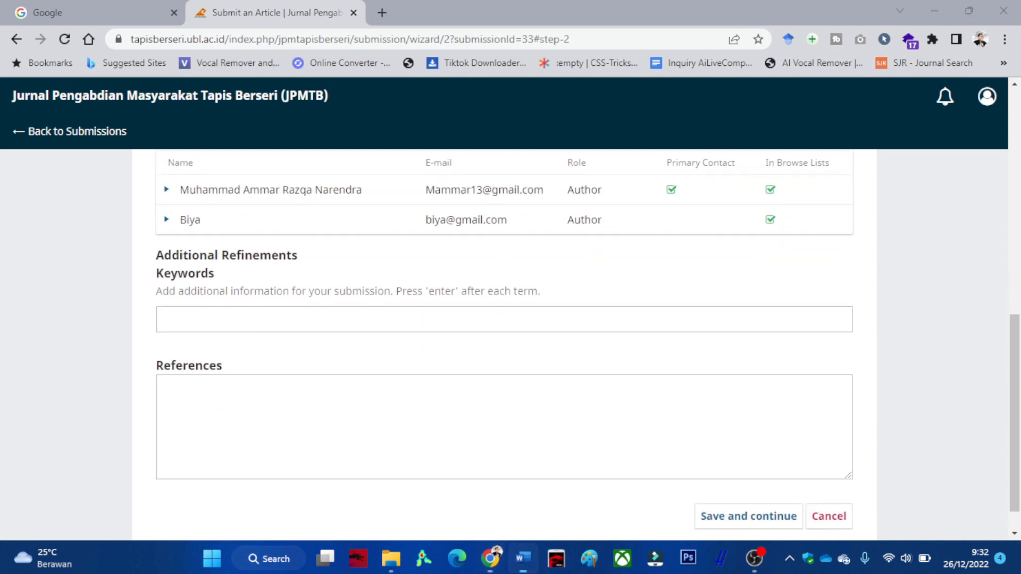
# Add the keywords GMP and Kerupuk Kemplang, copied from the article's Kata kunci line.
pyautogui.click(523, 558)
pyautogui.scroll(-3, 513, 339)
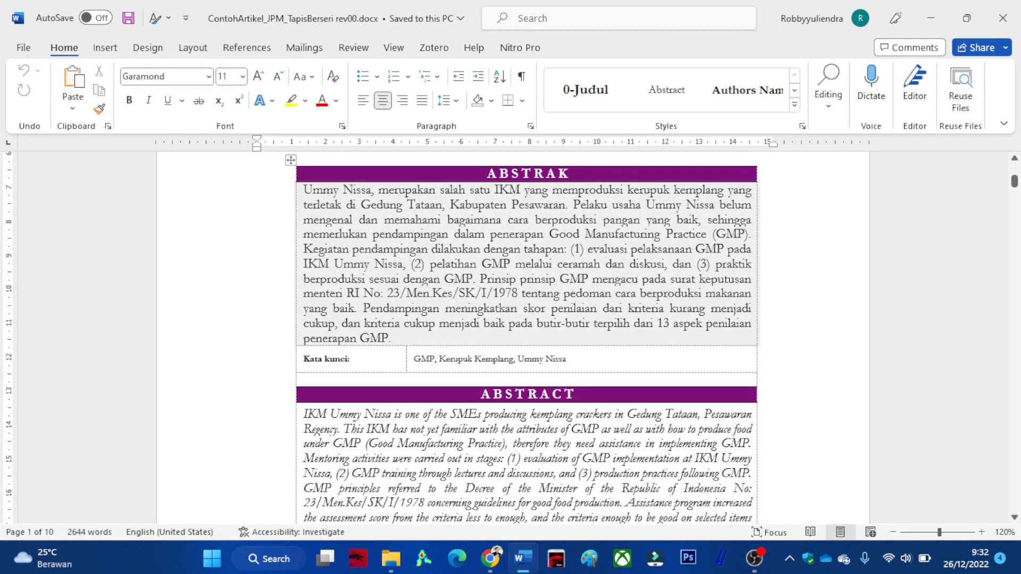
pyautogui.moveTo(435, 359); pyautogui.dragTo(414, 359)
pyautogui.hotkey('ctrl', 'c')
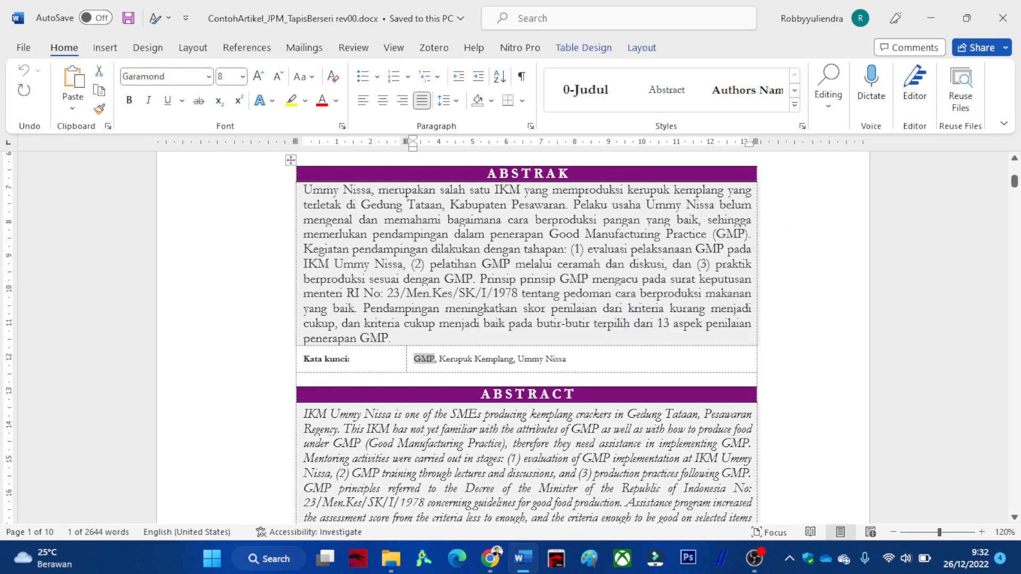
pyautogui.click(523, 559)
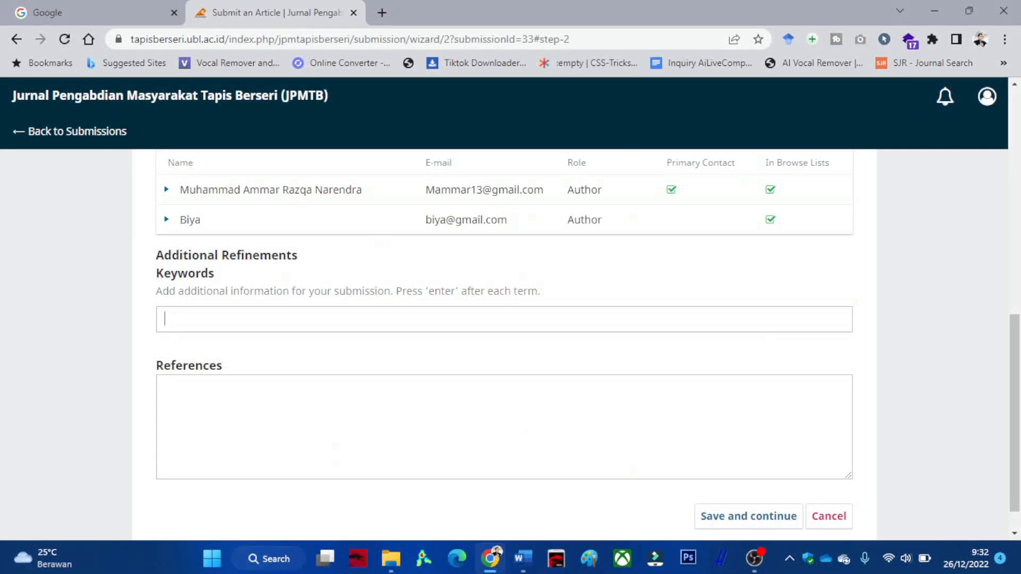
pyautogui.hotkey('ctrl', 'v')
pyautogui.press('Return')
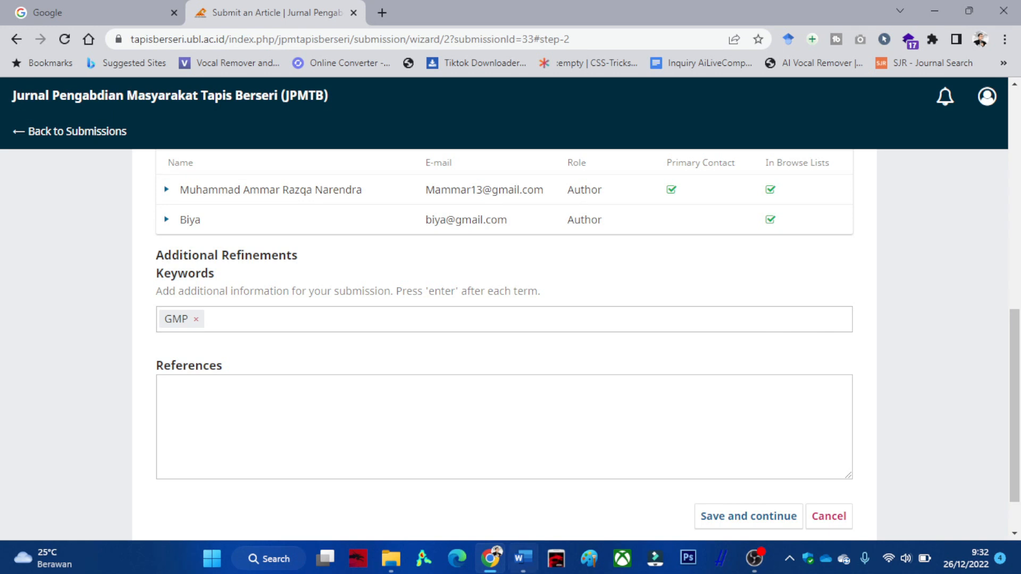
pyautogui.hotkey('alt', 'Tab')
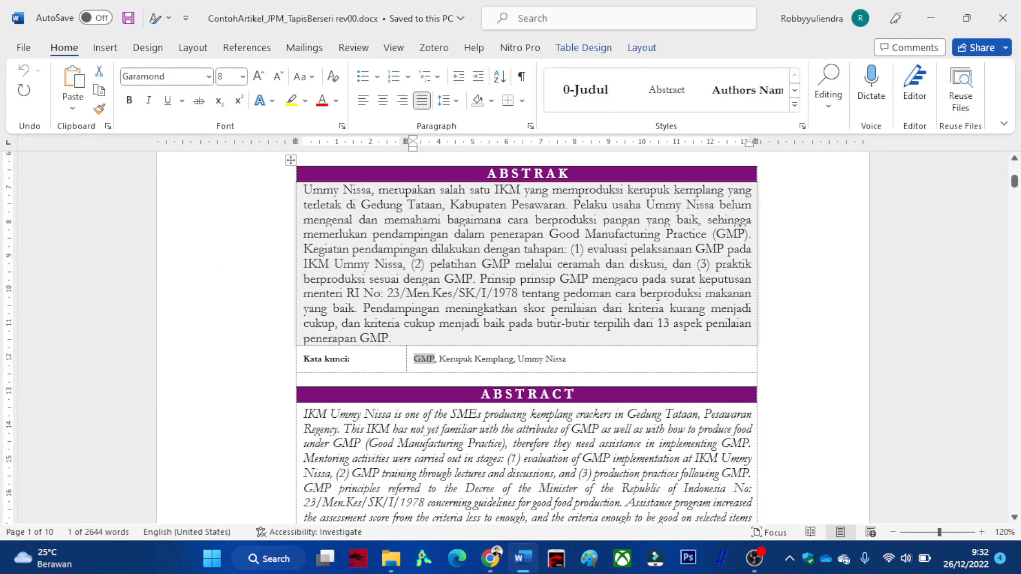
pyautogui.moveTo(511, 359); pyautogui.dragTo(443, 359)
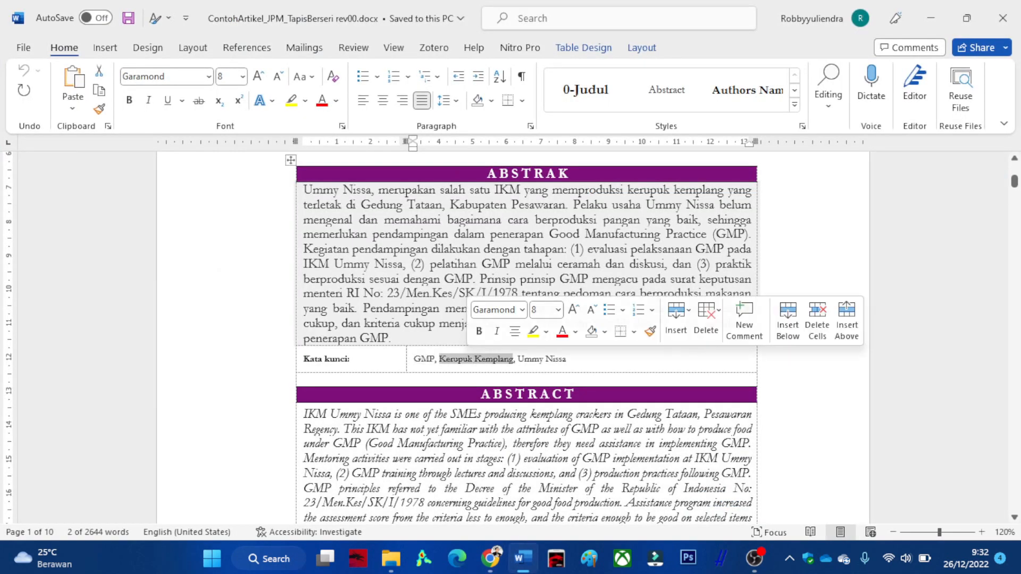
pyautogui.hotkey('ctrl', 'c')
pyautogui.hotkey('alt', 'Tab')
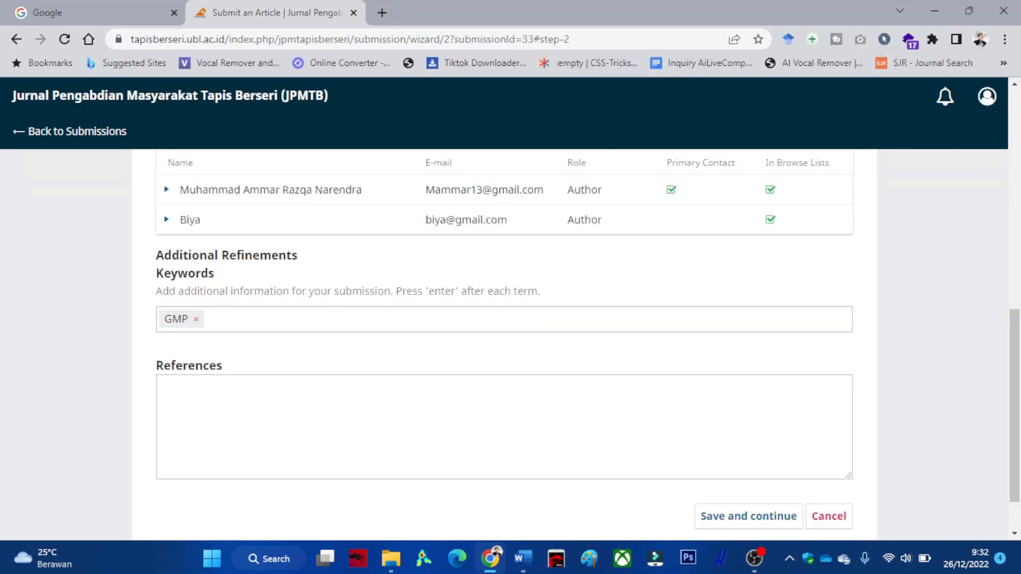
pyautogui.hotkey('ctrl', 'v')
pyautogui.press('Return')
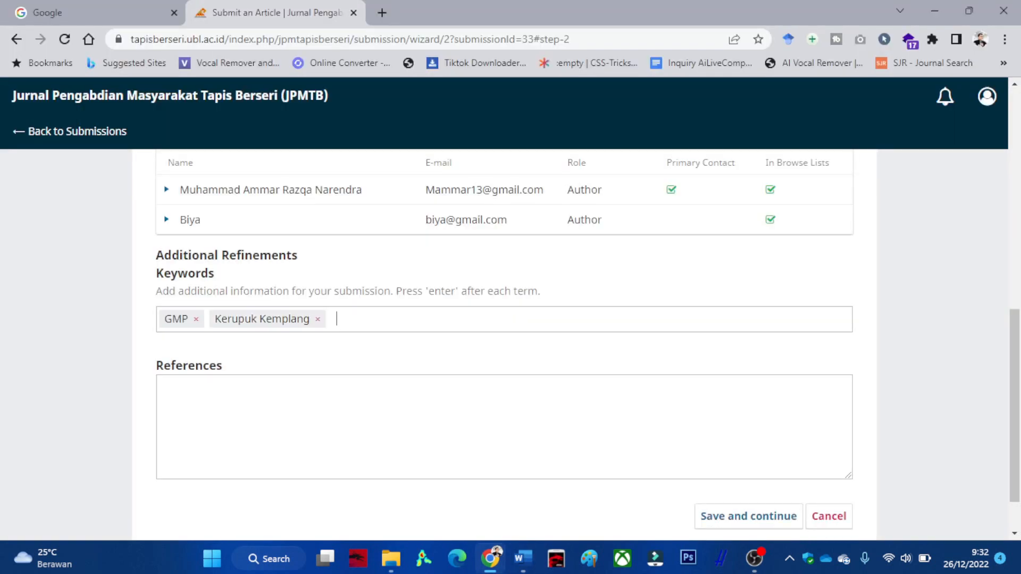
# Copy the article's reference list and paste it into the References field.
pyautogui.scroll(-2, 504, 345)
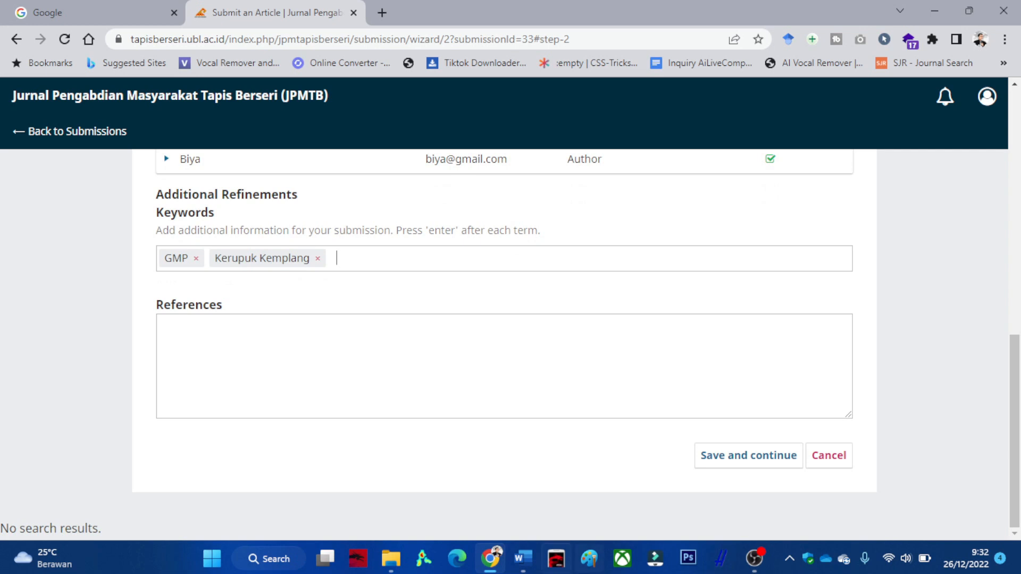
pyautogui.hotkey('alt', 'Tab')
pyautogui.scroll(-5, 526, 338)
pyautogui.moveTo(1015, 187); pyautogui.dragTo(1014, 507)
pyautogui.scroll(6, 514, 338)
pyautogui.scroll(10, 514, 338)
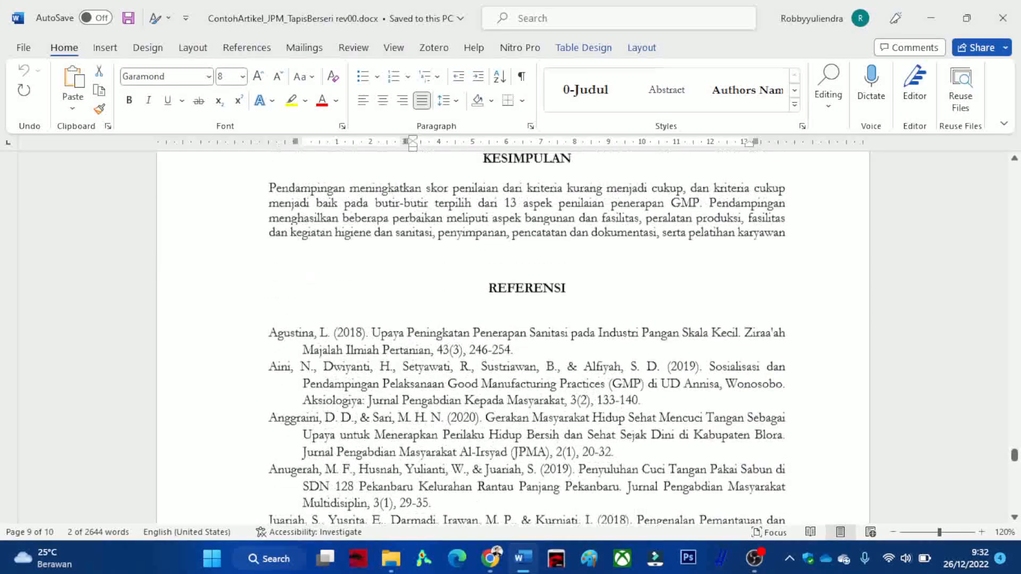
pyautogui.scroll(1, 513, 338)
pyautogui.moveTo(269, 375); pyautogui.dragTo(744, 425)
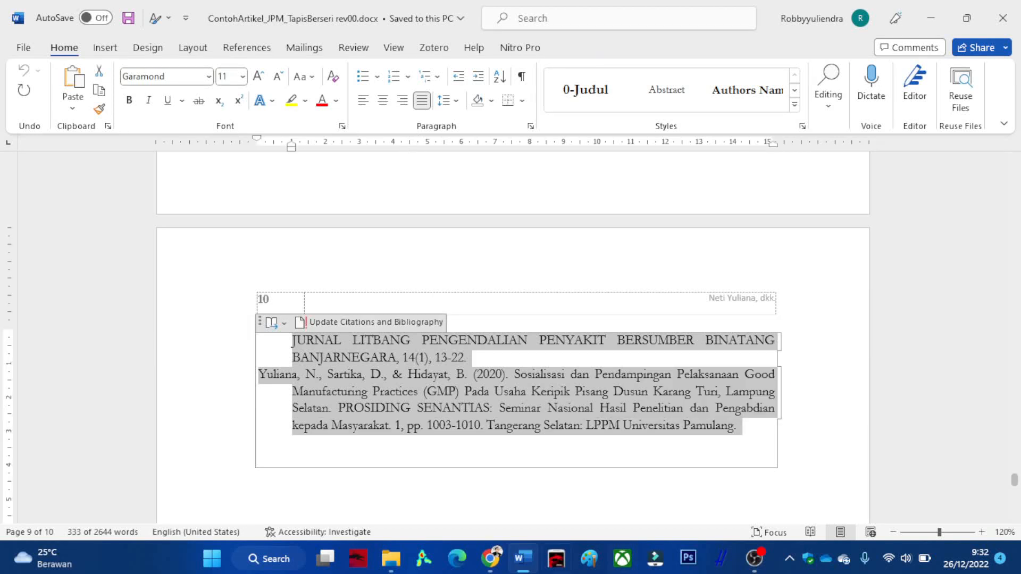
pyautogui.click(490, 559)
pyautogui.click(504, 365)
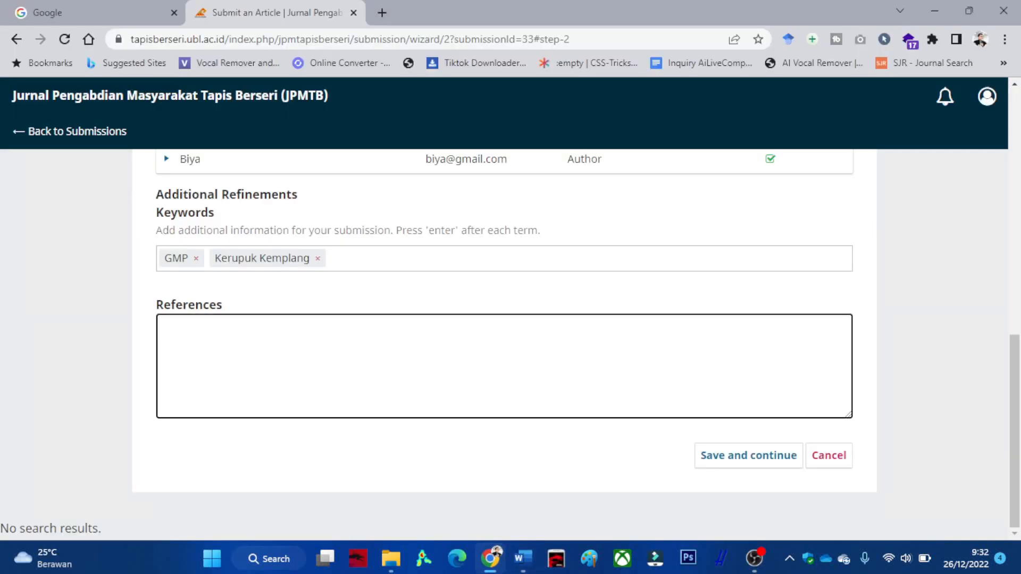
pyautogui.hotkey('ctrl', 'v')
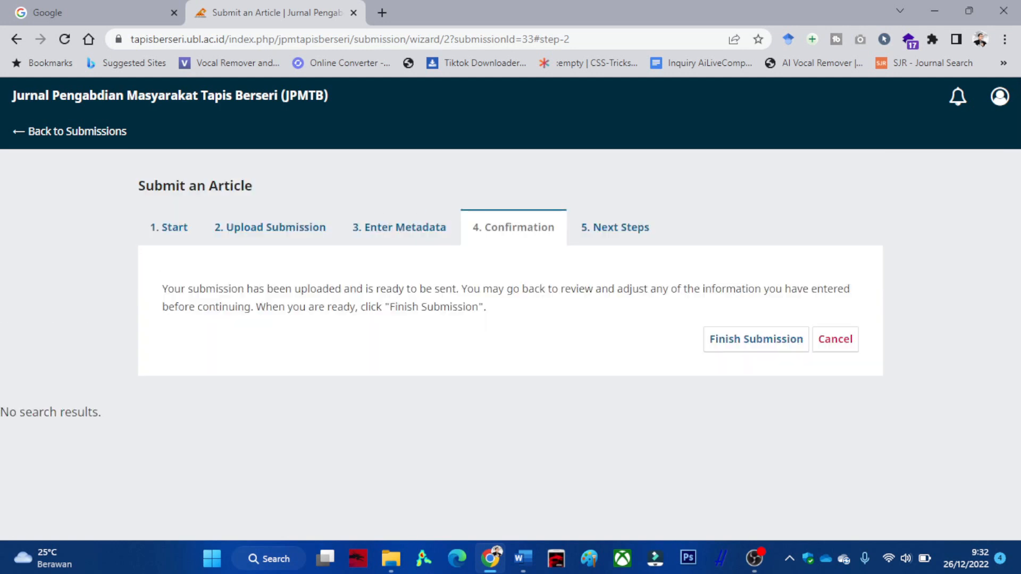
# Finish and confirm the submission, then close all seven email error notices.
pyautogui.click(756, 340)
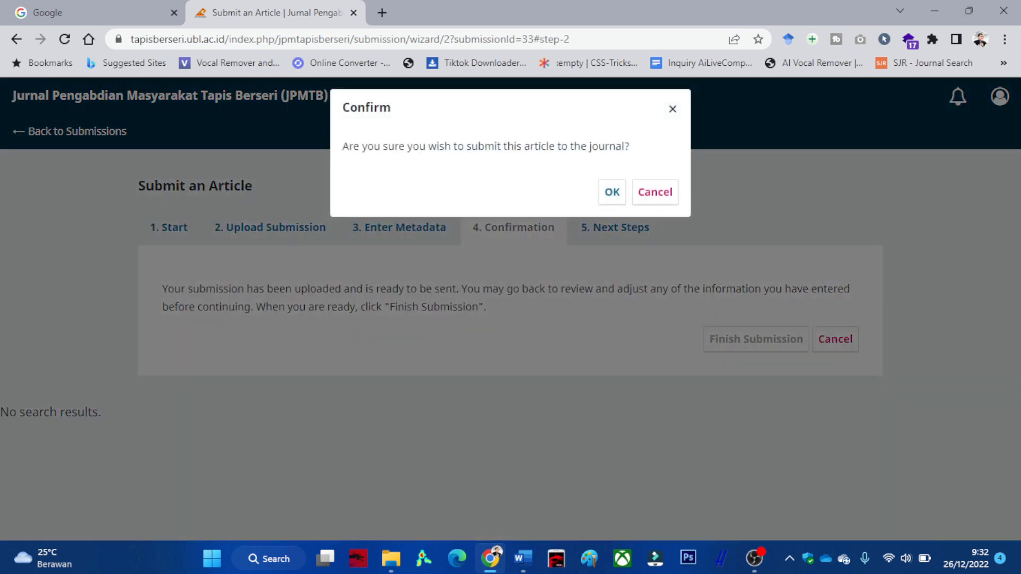
pyautogui.click(612, 192)
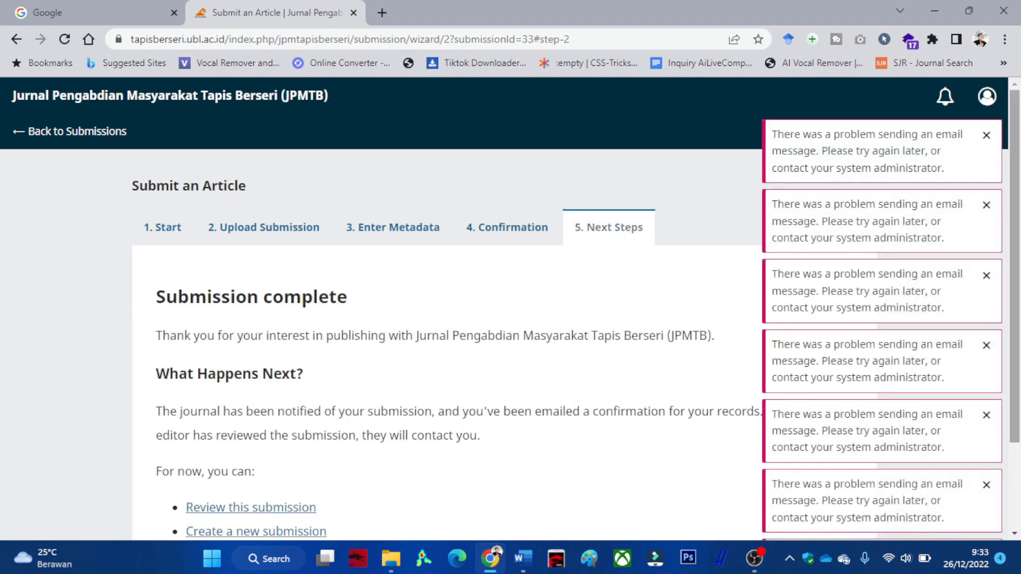
pyautogui.click(986, 135)
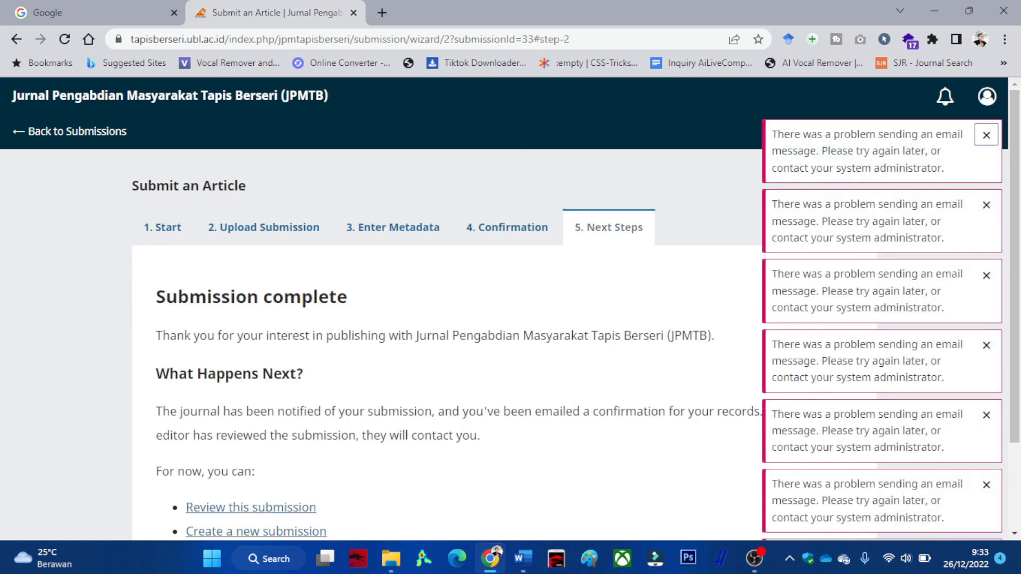
pyautogui.click(986, 205)
pyautogui.click(987, 135)
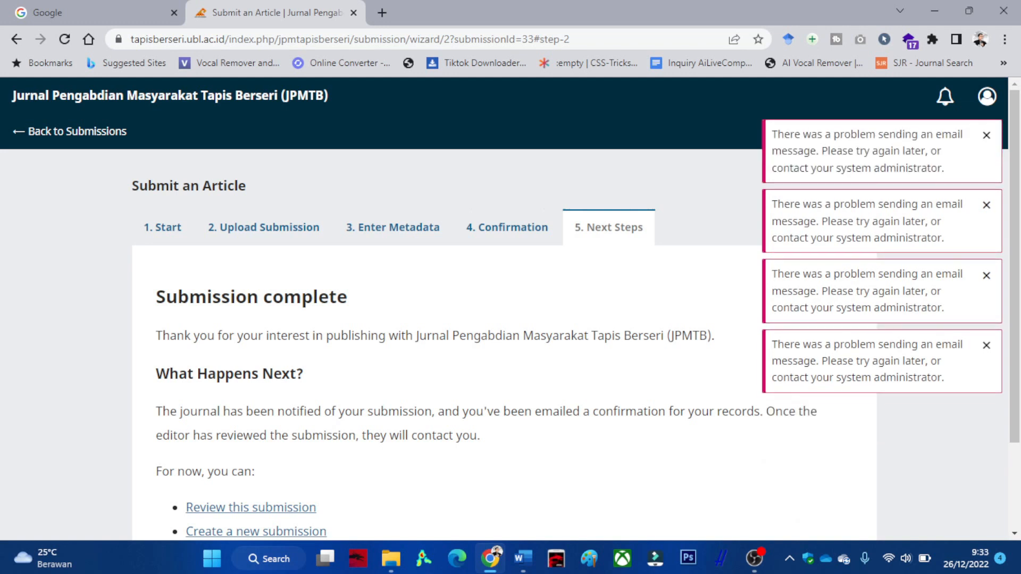
pyautogui.click(986, 135)
pyautogui.click(986, 135)
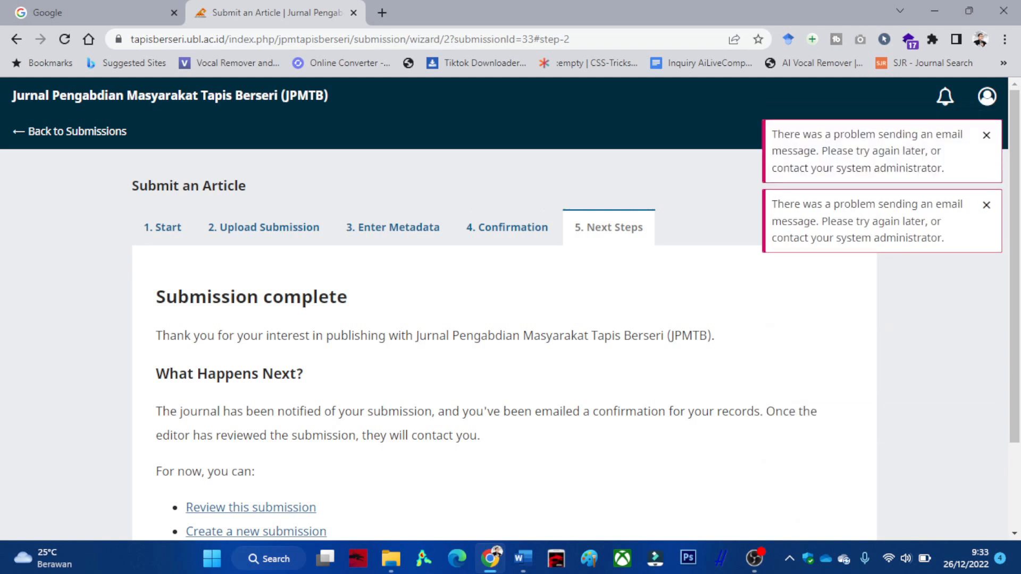
pyautogui.click(986, 135)
pyautogui.click(986, 135)
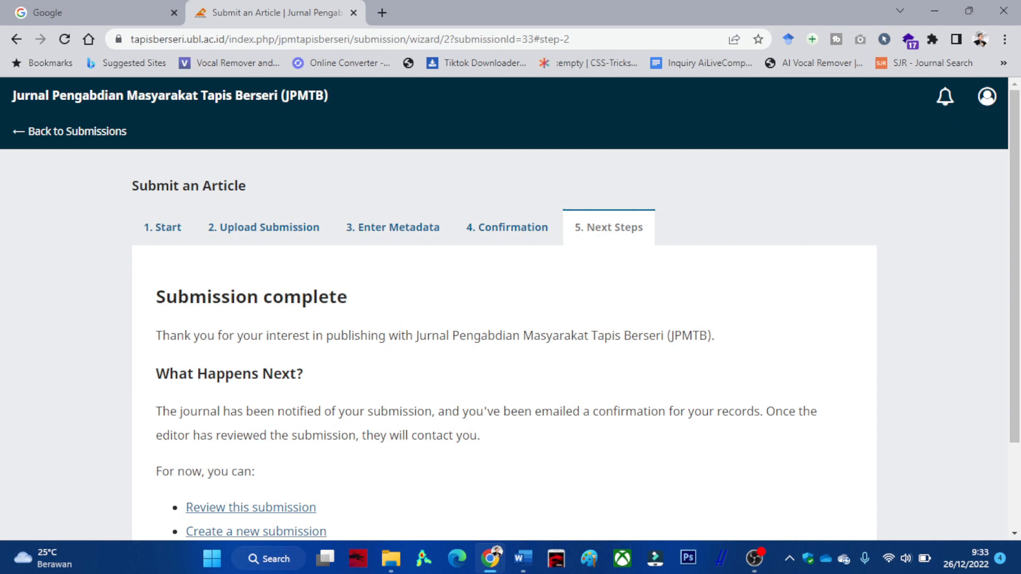
pyautogui.scroll(-2, 511, 319)
# Return to the submissions list and open submission 33 from My Queue.
pyautogui.scroll(2, 510, 340)
pyautogui.scroll(-1, 511, 340)
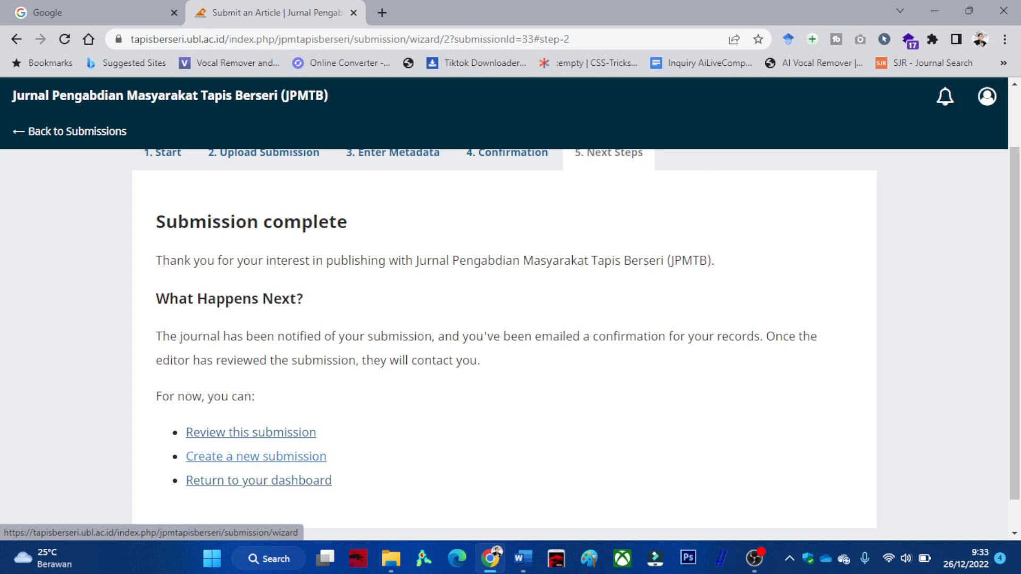
pyautogui.scroll(1, 511, 340)
pyautogui.click(77, 130)
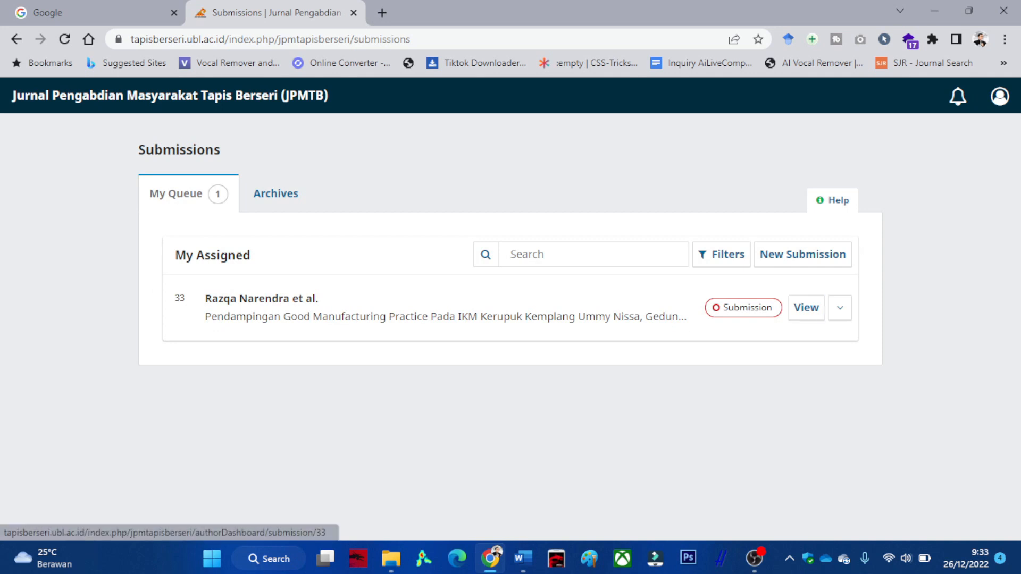
pyautogui.click(806, 307)
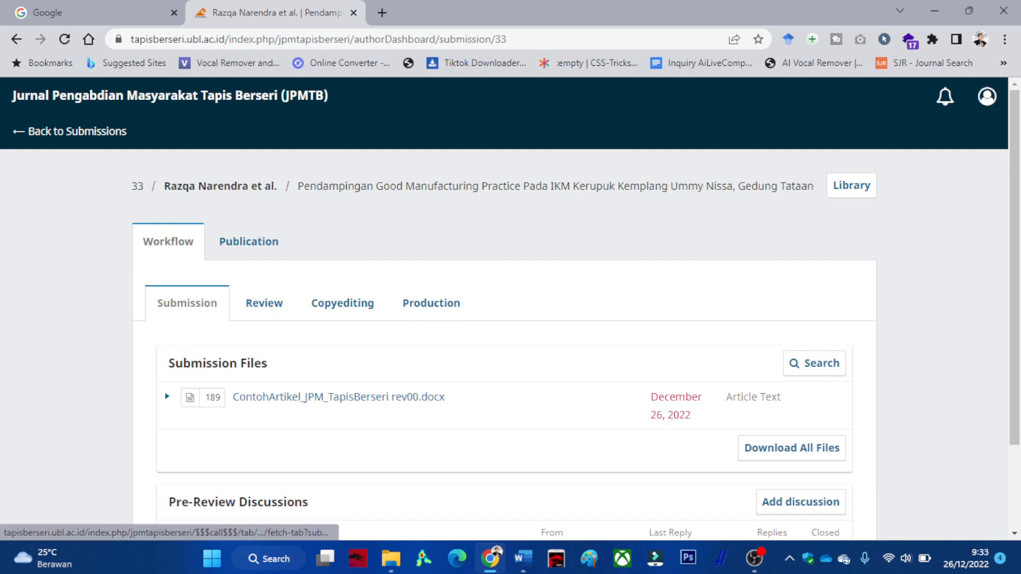
# Check submission 33's Review, Copyediting and Production stages, all not initiated, then return to submissions.
pyautogui.scroll(-2, 504, 346)
pyautogui.scroll(1, 504, 346)
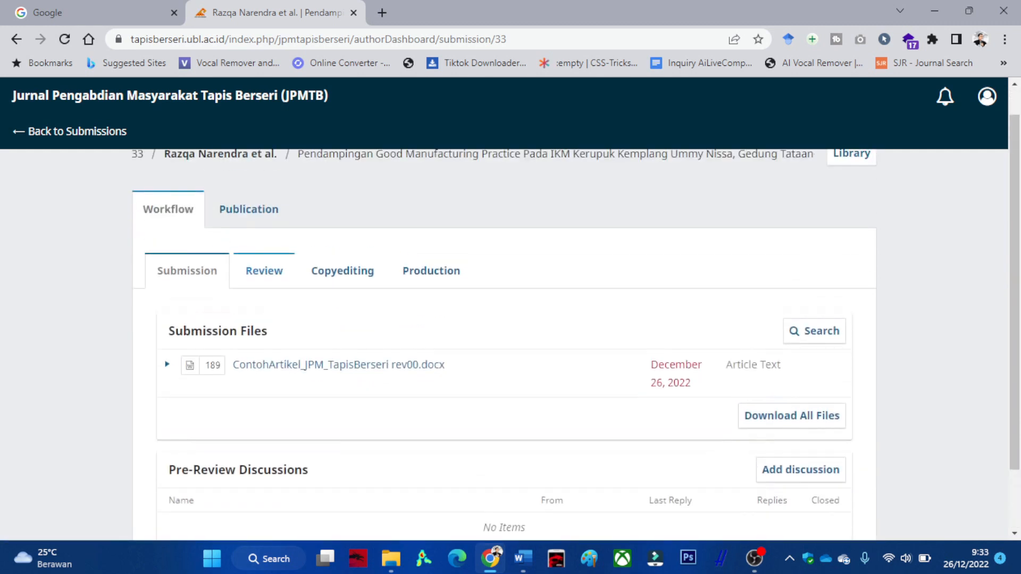
pyautogui.click(265, 271)
pyautogui.click(349, 302)
pyautogui.click(438, 302)
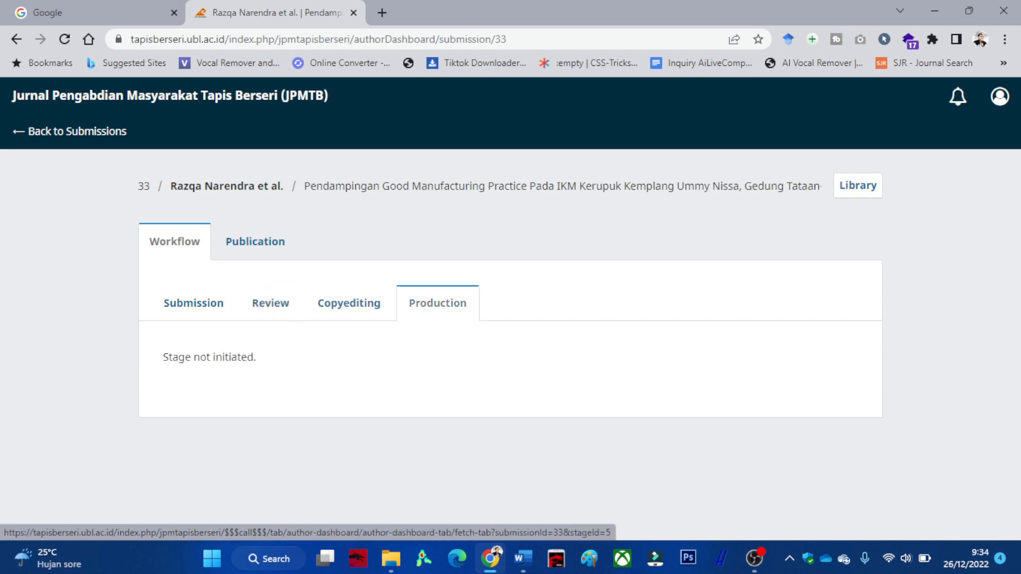
pyautogui.click(193, 303)
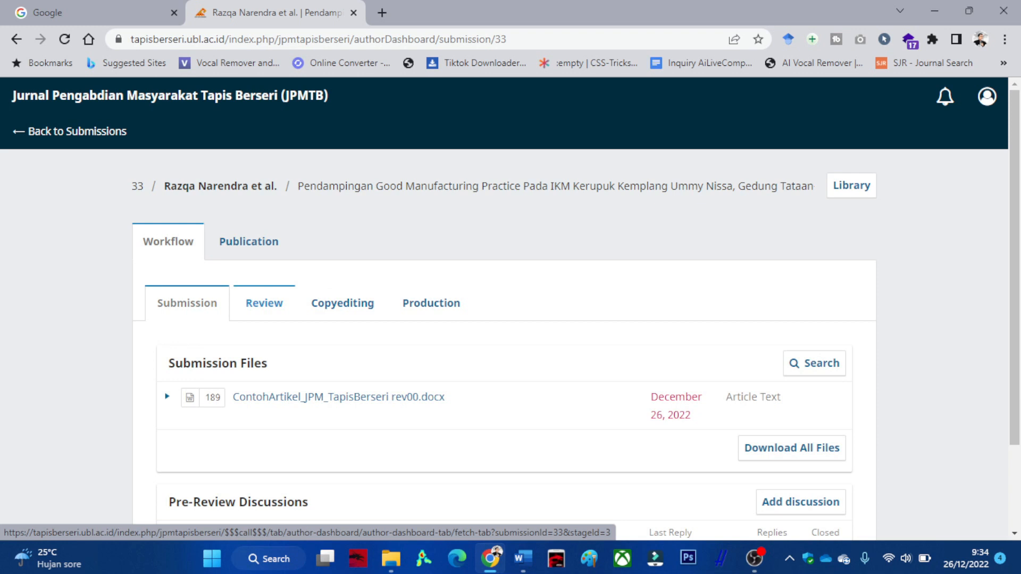
pyautogui.click(265, 303)
pyautogui.click(349, 302)
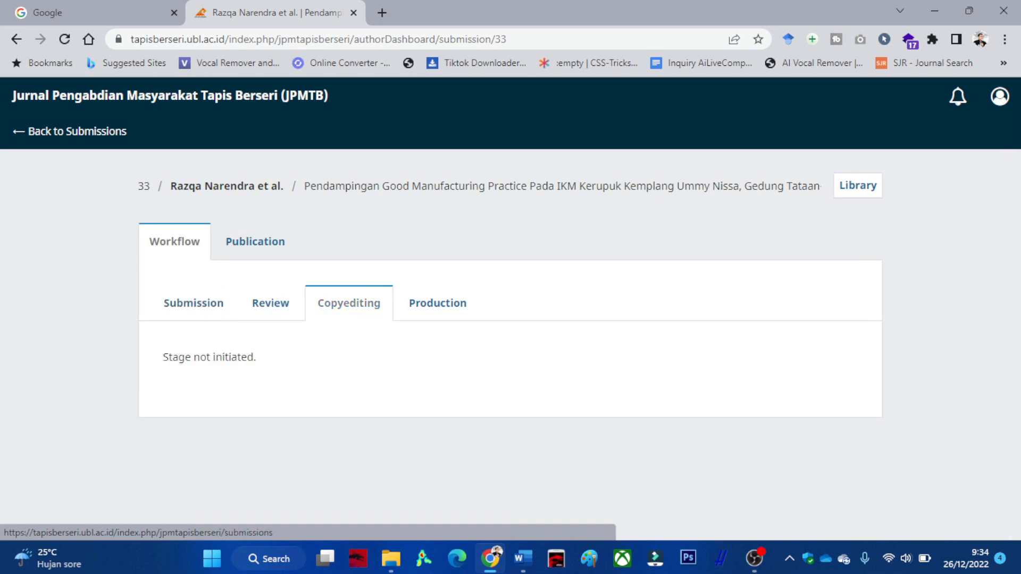
pyautogui.click(70, 131)
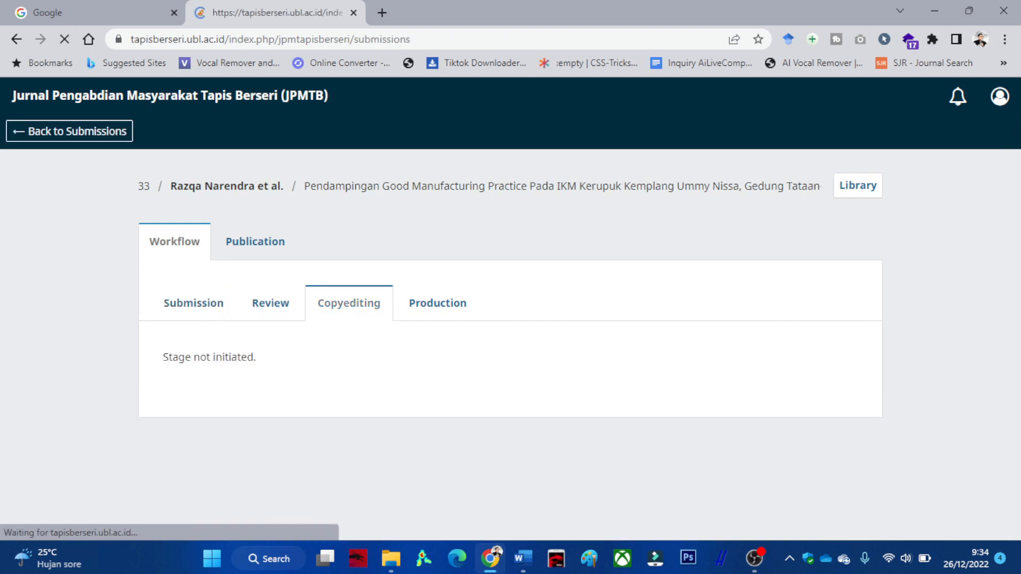